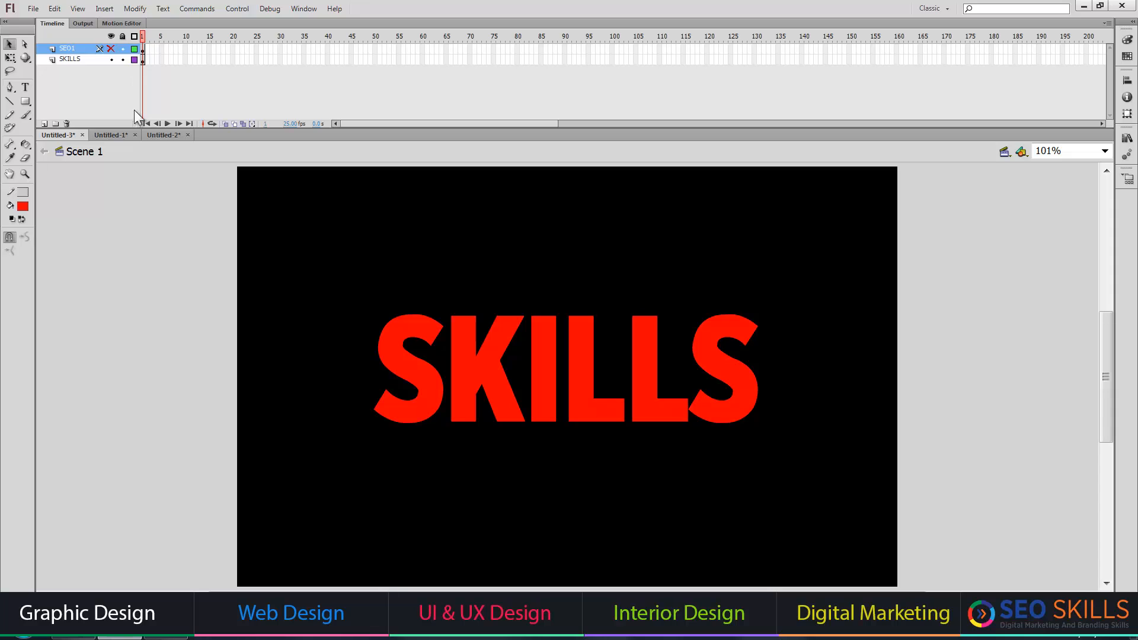
Show the SEO1 layer instead of the SKILLS layer and create a classic tween on its first frame.
left_click(111, 60)
left_click(111, 48)
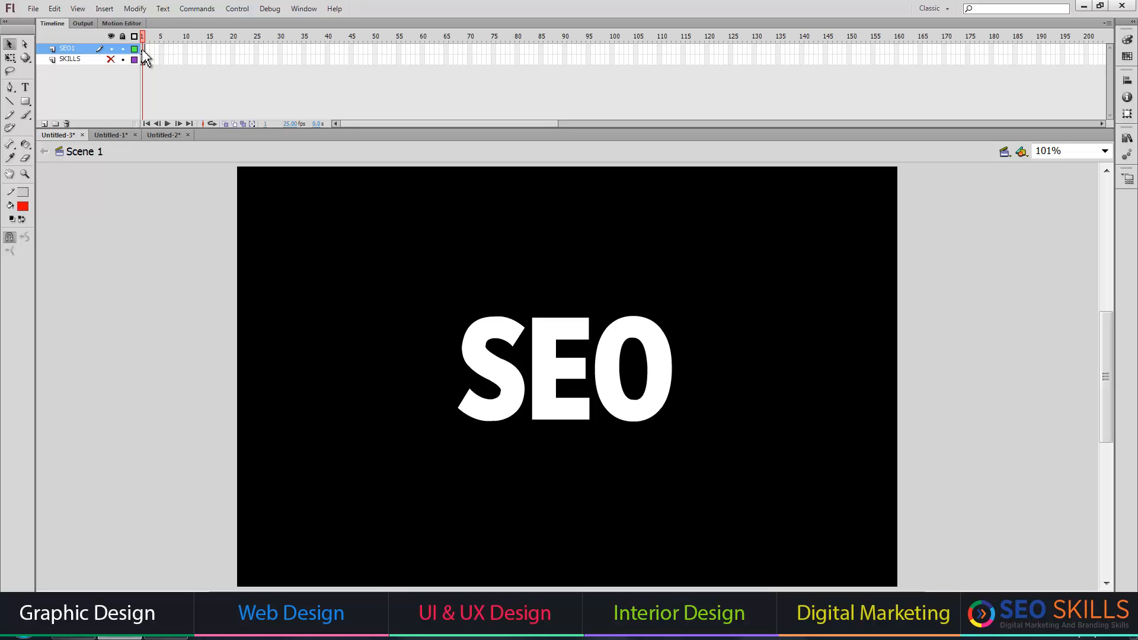
right_click(143, 51)
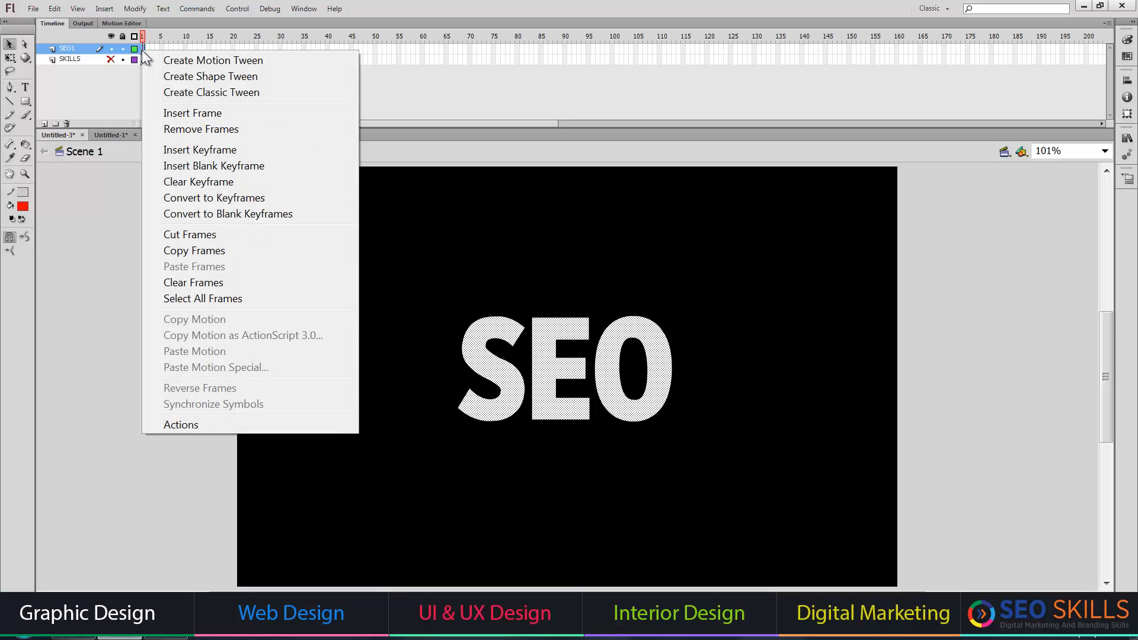
left_click(199, 90)
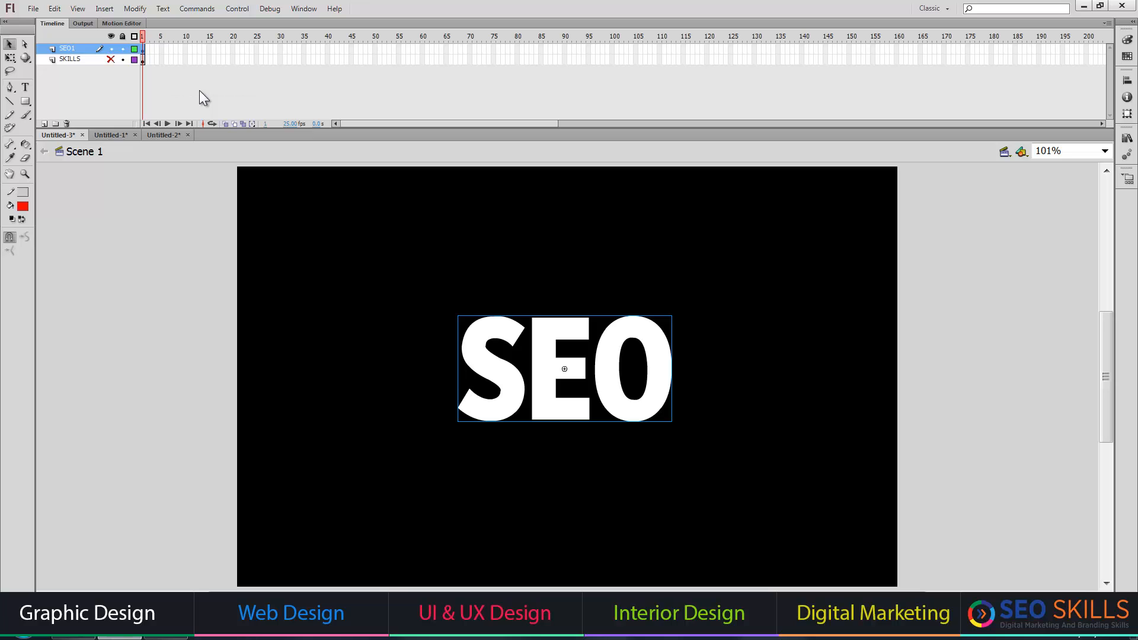
Check the document's dimensions and frame rate in the Document Settings.
left_click(135, 9)
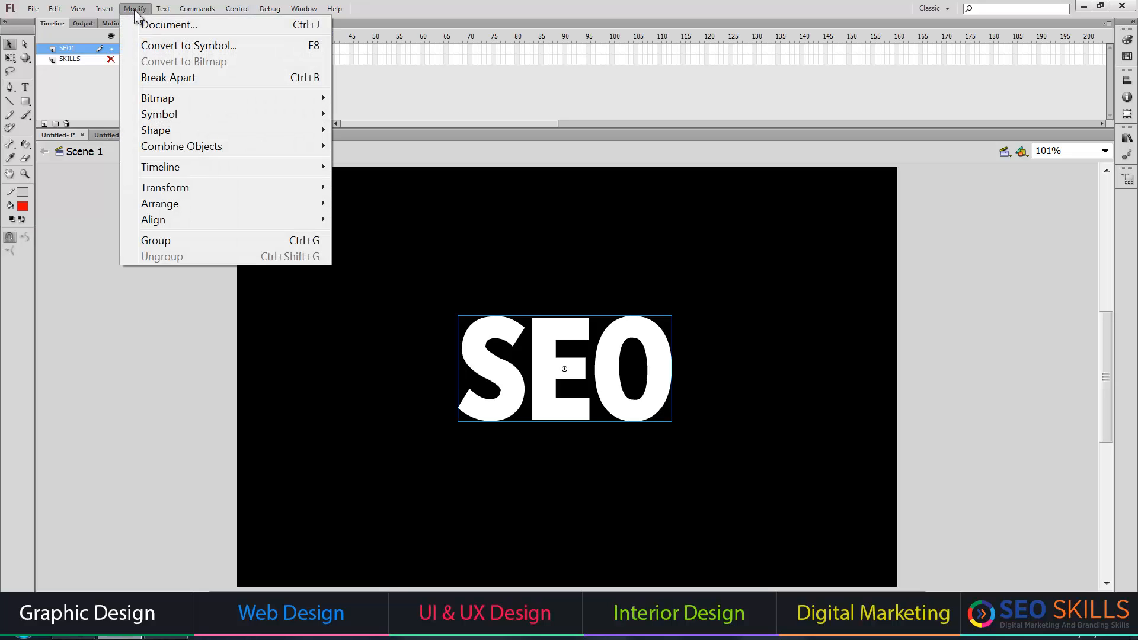
left_click(144, 25)
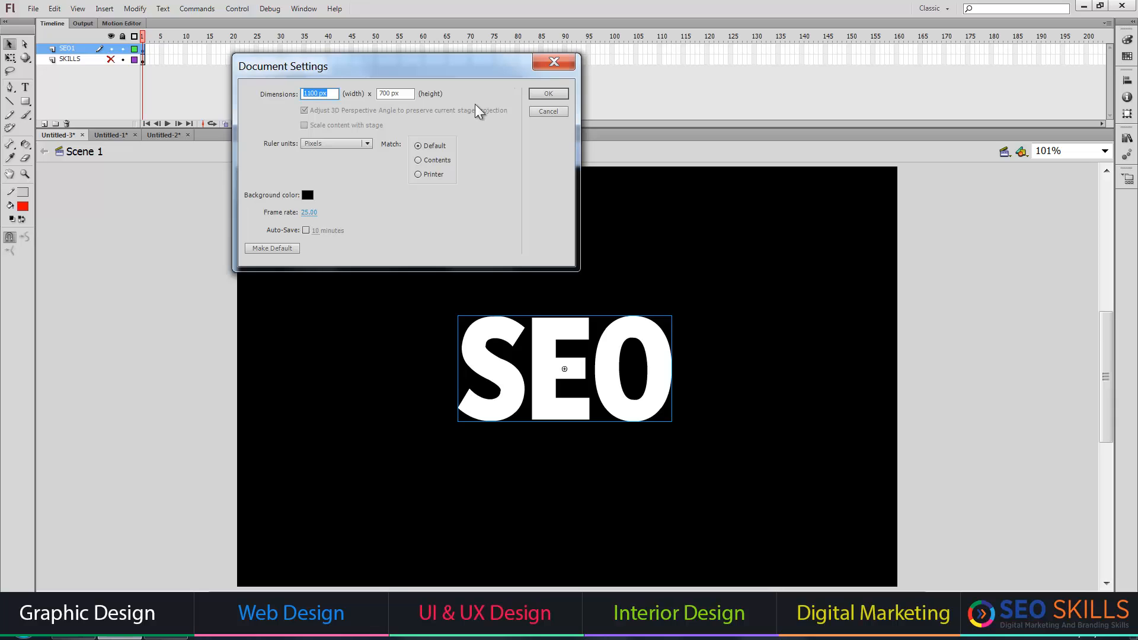
left_click(542, 110)
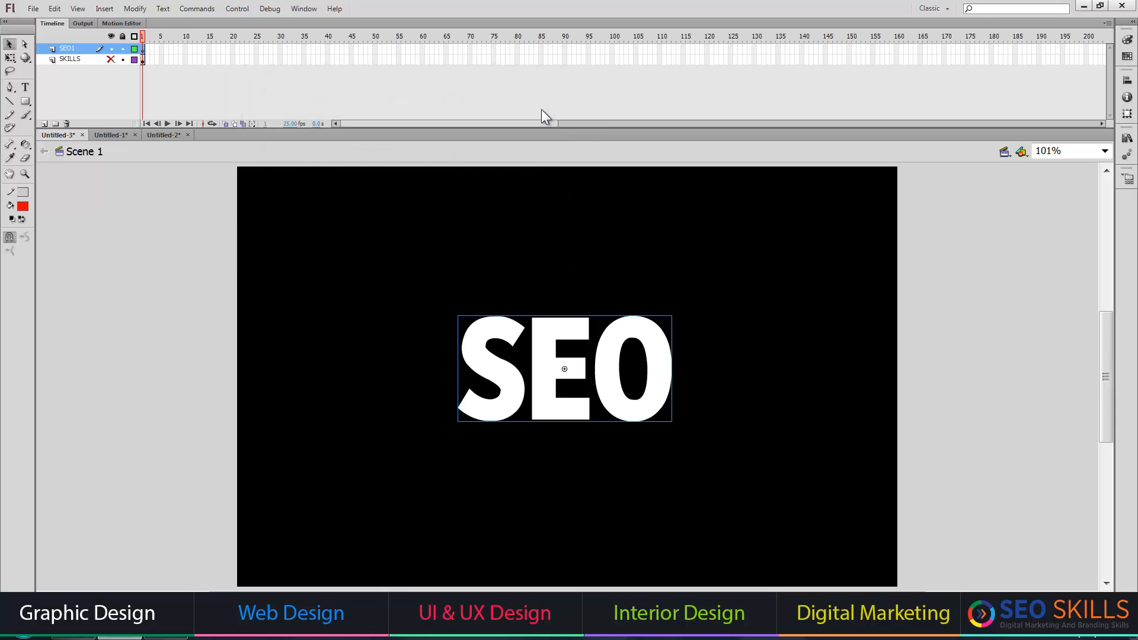
Add a keyframe at frame 100 of the SEO1 layer and scale the SEO text at frame 1 to 20%.
left_click(612, 49)
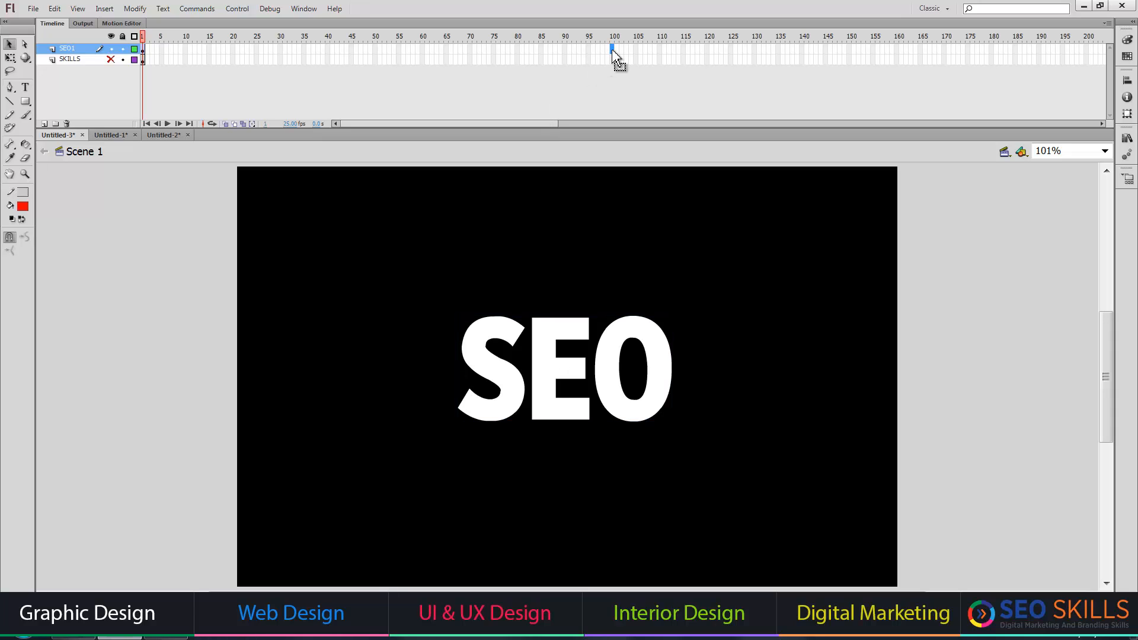
key("F6")
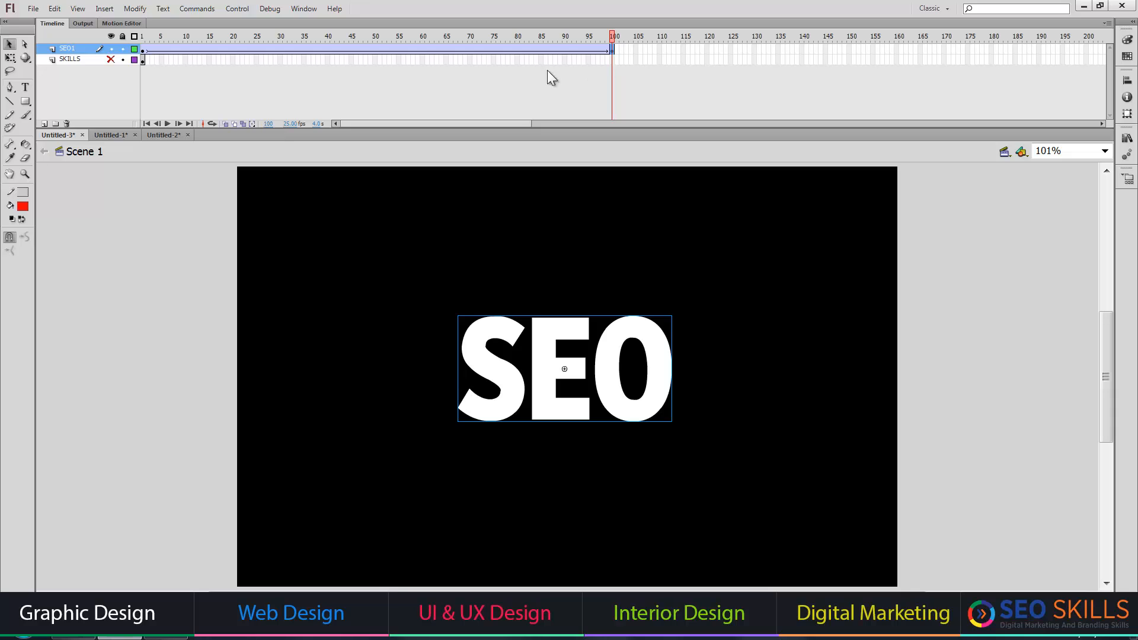
left_click(146, 51)
key("ctrl+alt+s")
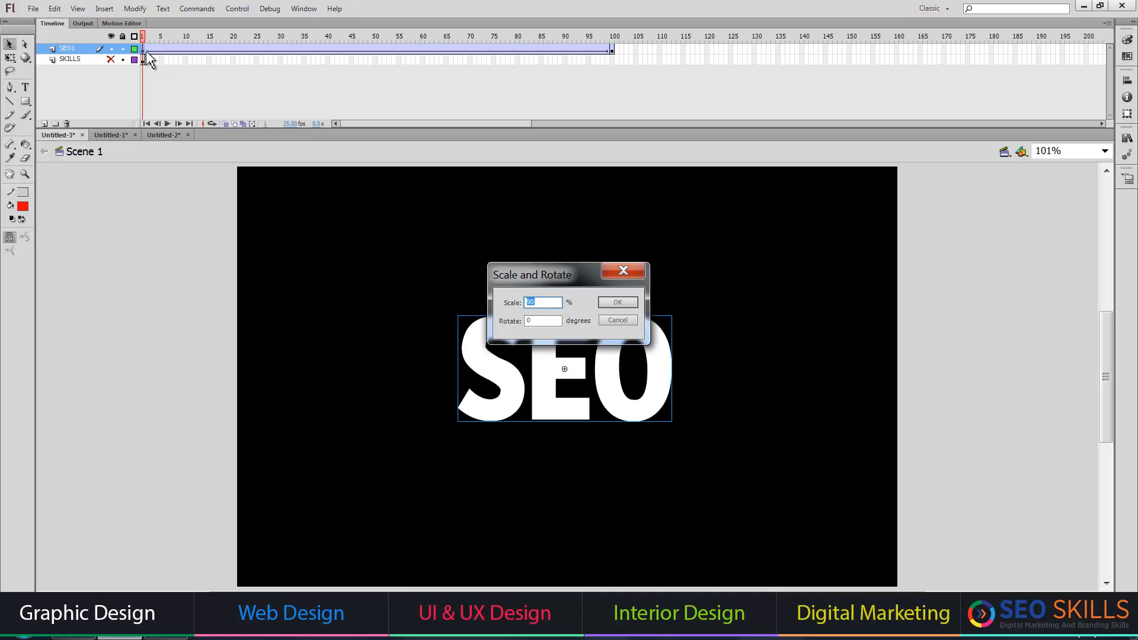
type("20")
key("Return")
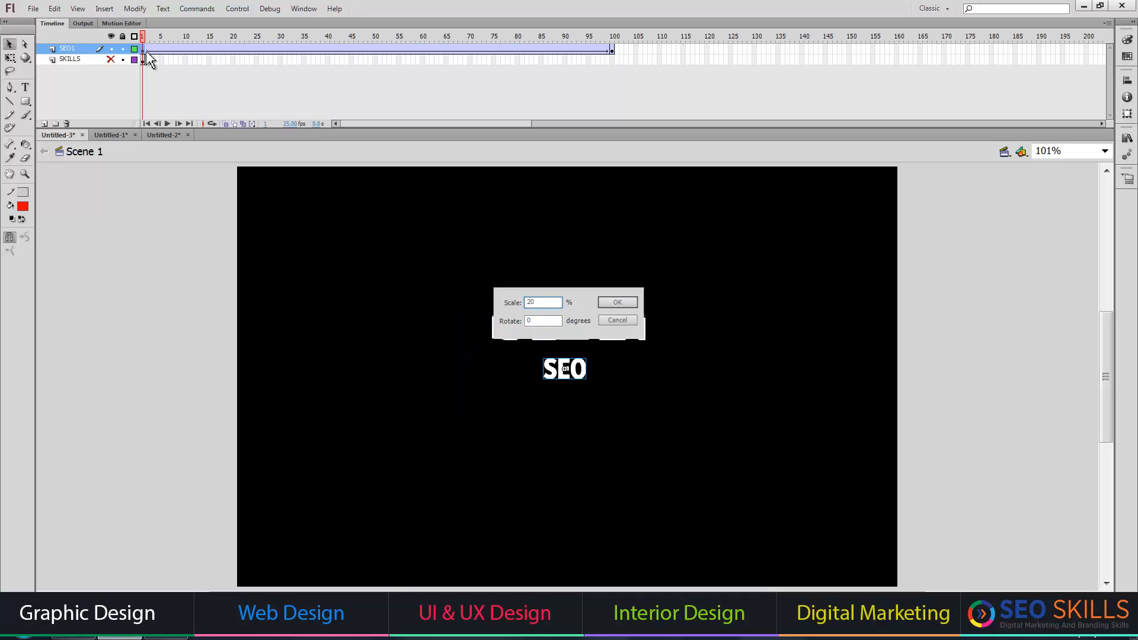
Set the SEO text at frame 100 to 0% alpha and play back the animation.
left_click(614, 51)
key("Return")
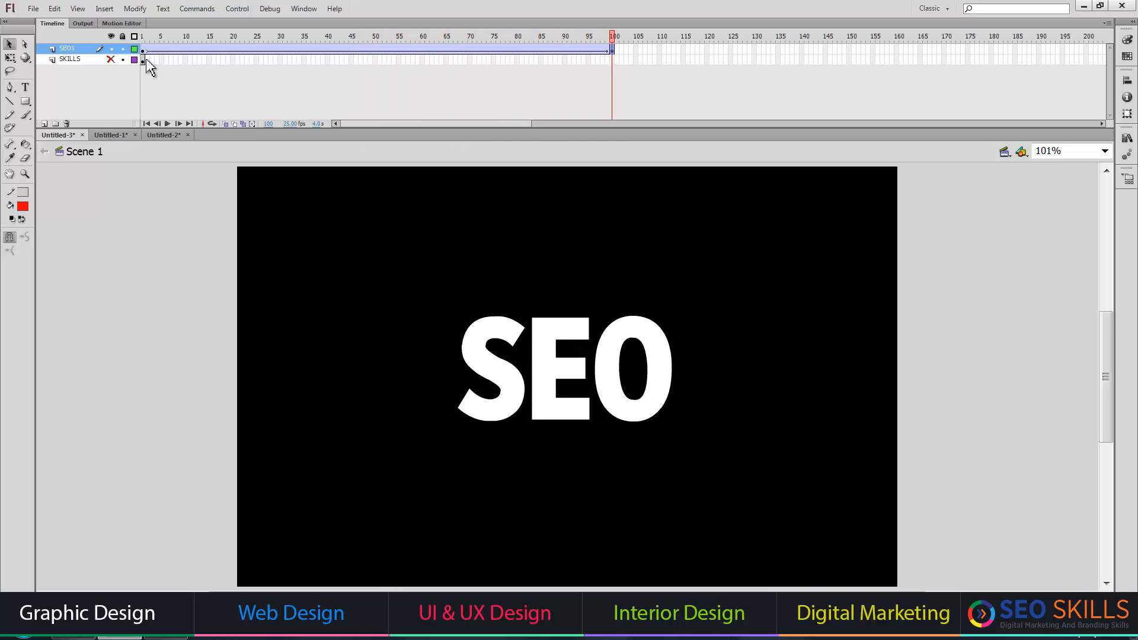
left_click(622, 394)
key("ctrl+F3")
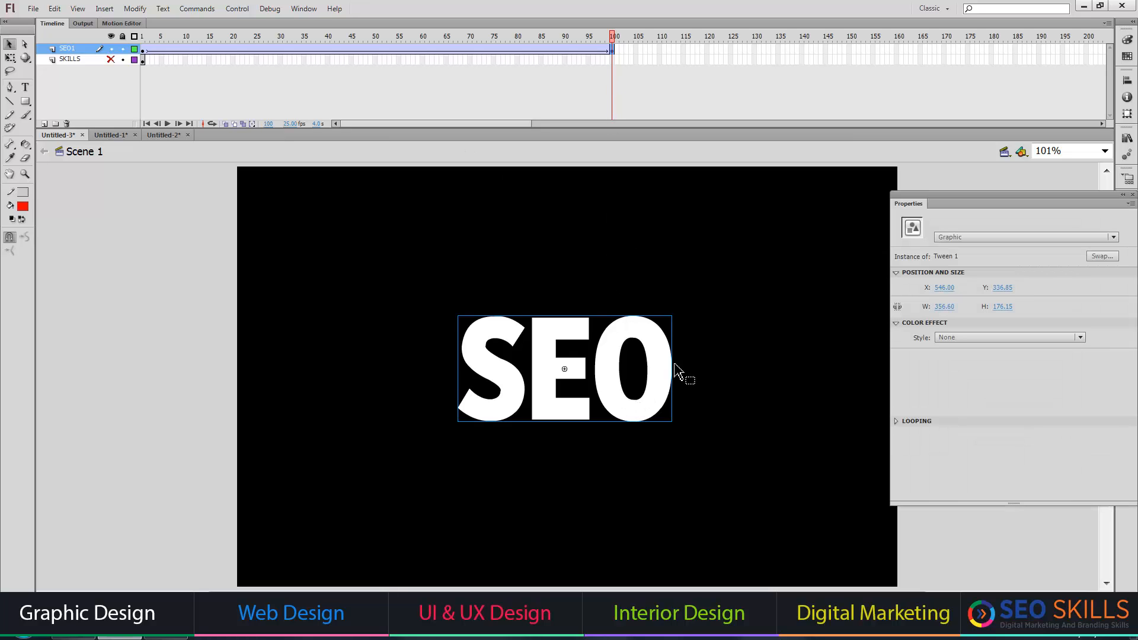
left_click(996, 336)
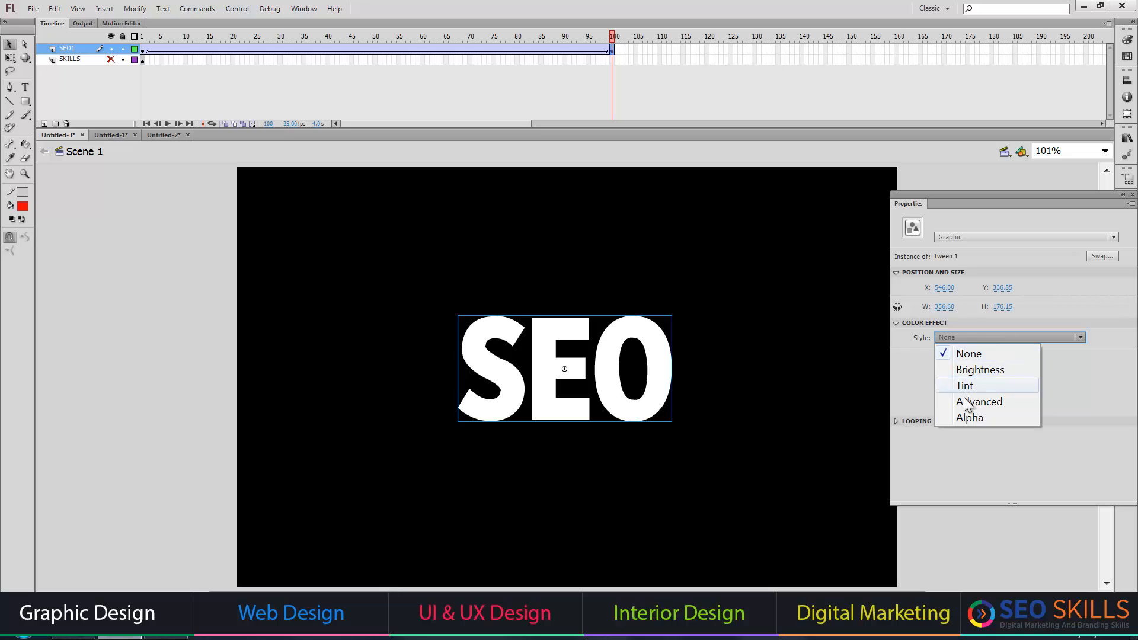
left_click(970, 417)
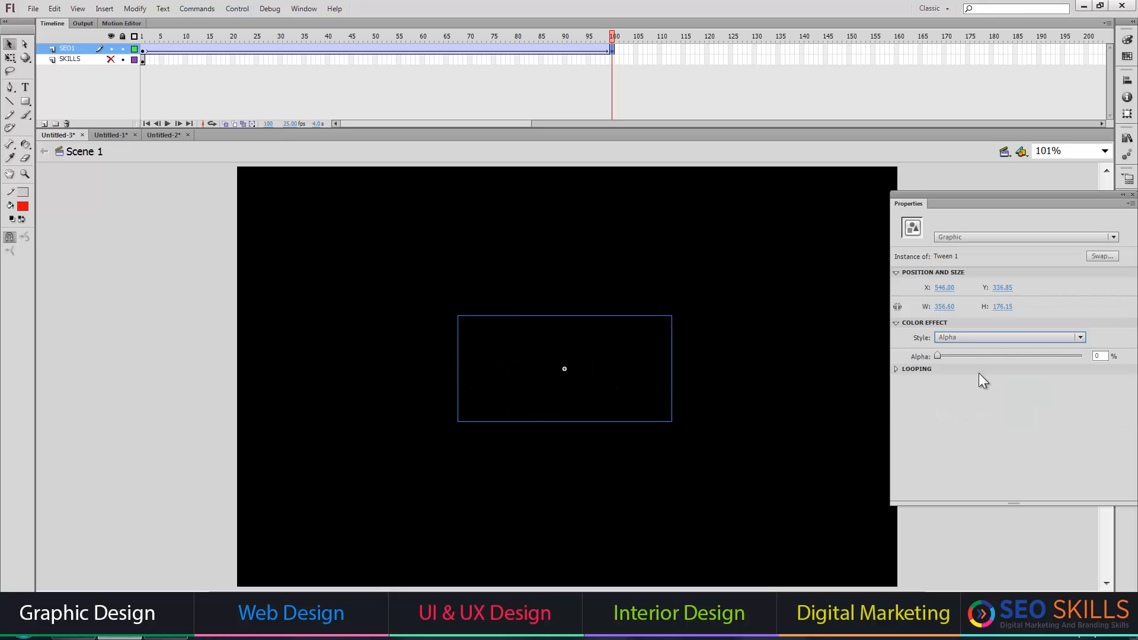
left_click(1098, 356)
left_click(99, 252)
key("Return")
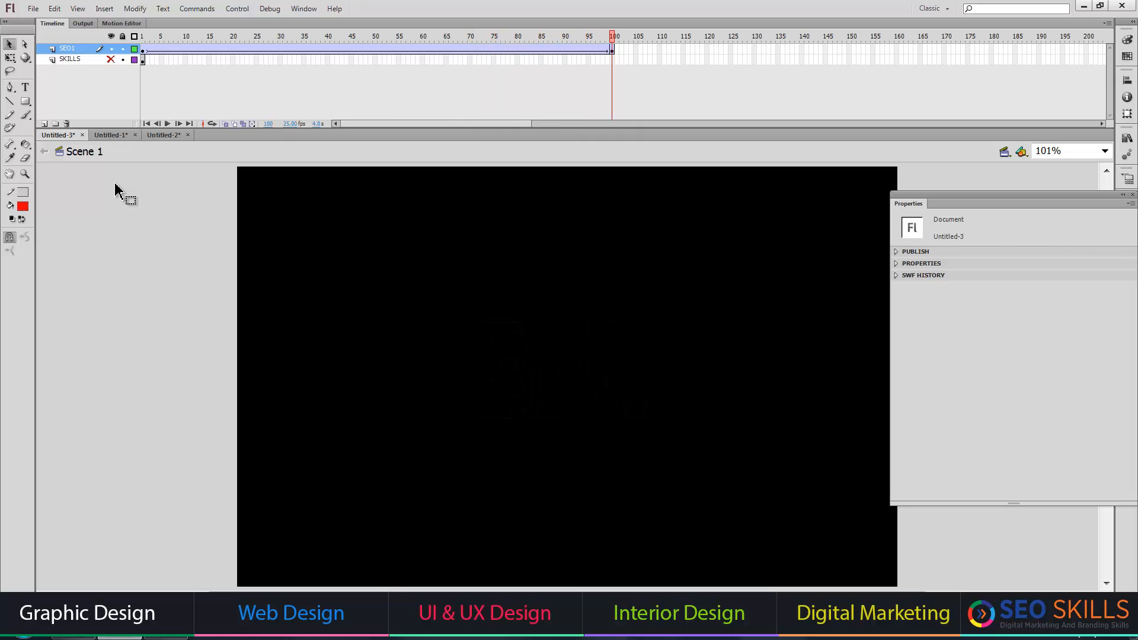
With the SEO1 layer hidden, create a classic tween on the SKILLS layer's first frame and add a keyframe at frame 100.
left_click(112, 49)
left_click(143, 60)
right_click(142, 60)
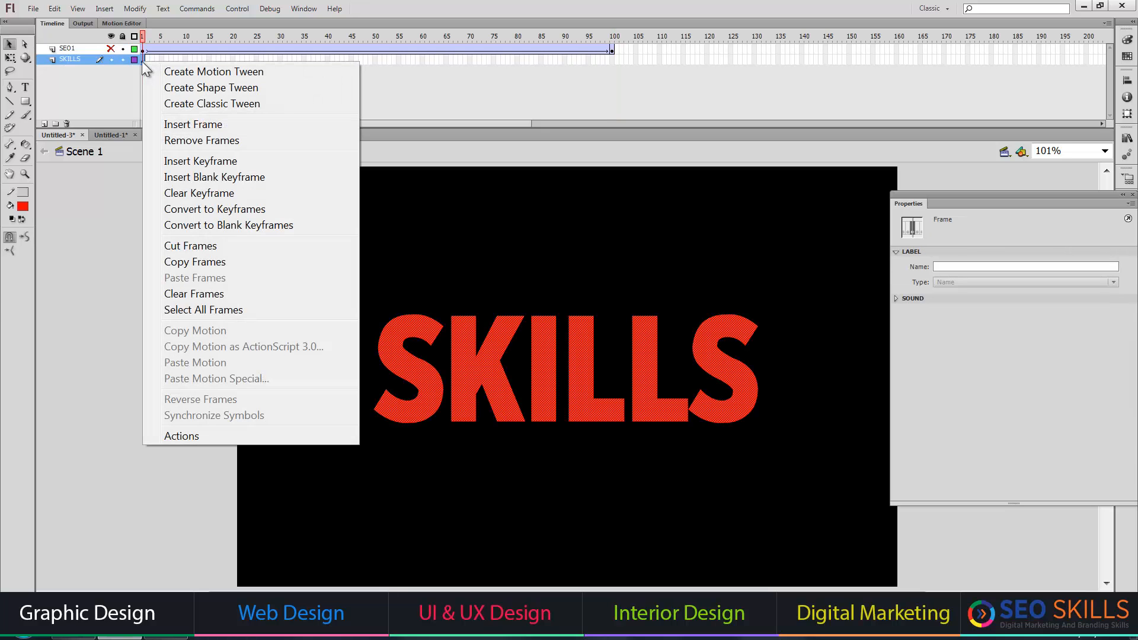
left_click(228, 105)
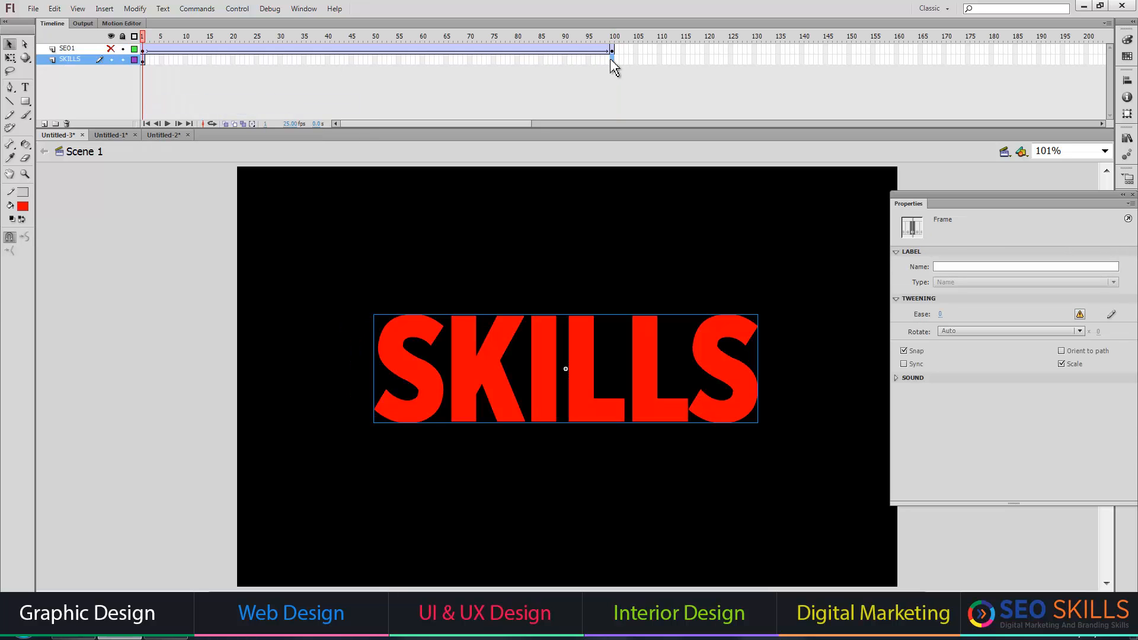
left_click(612, 59)
key("F6")
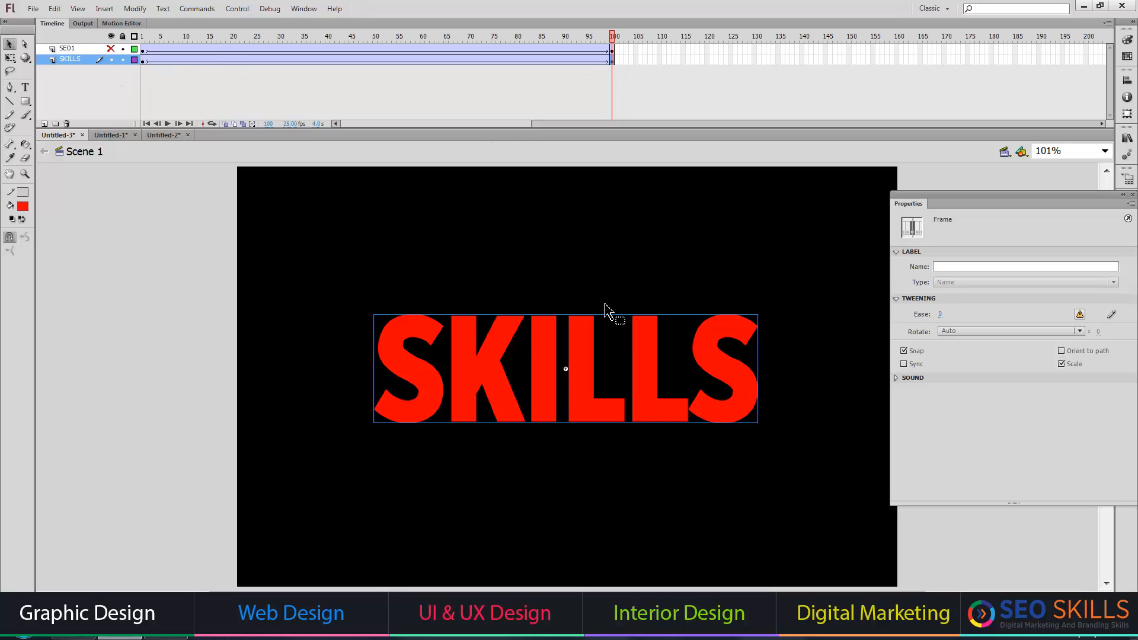
Scale the SKILLS text at frame 100 to 20% with Scale and Rotate.
left_click(143, 61)
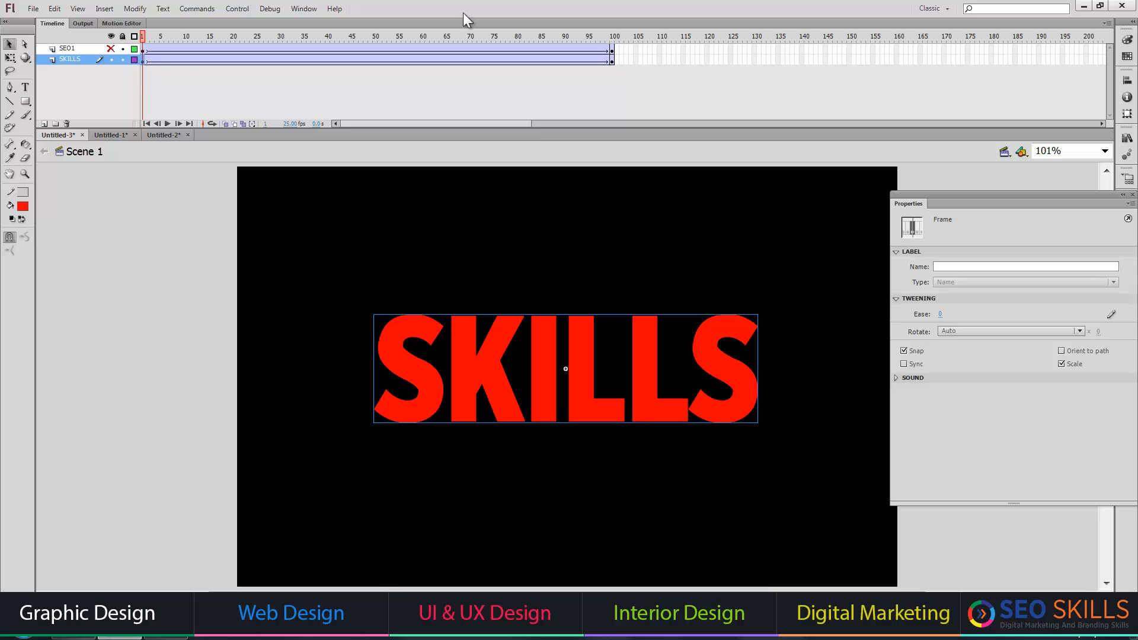
left_click(613, 60)
key("ctrl+alt+s")
key("Return")
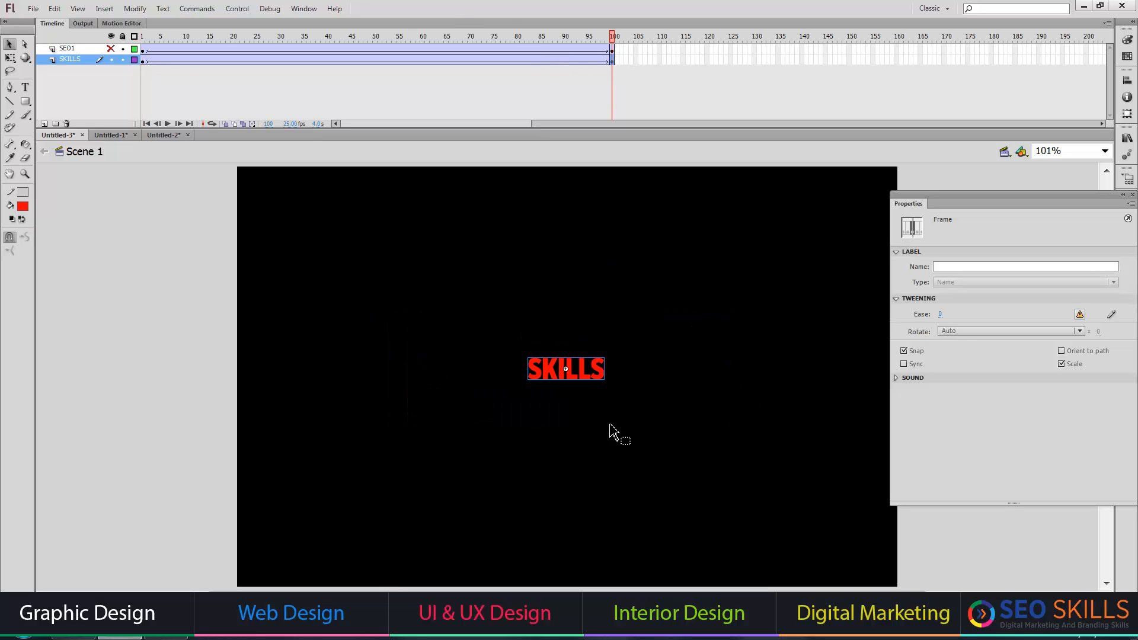
Set the SKILLS text at frame 100 to 0% alpha and play back the animation.
left_click(600, 371)
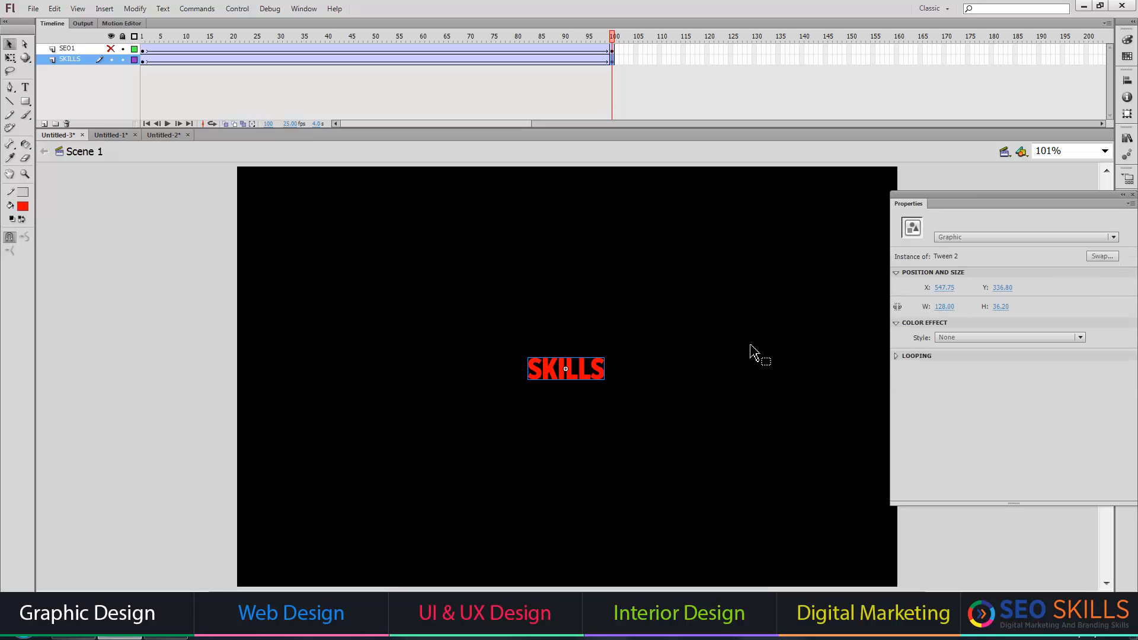
left_click(976, 334)
left_click(964, 352)
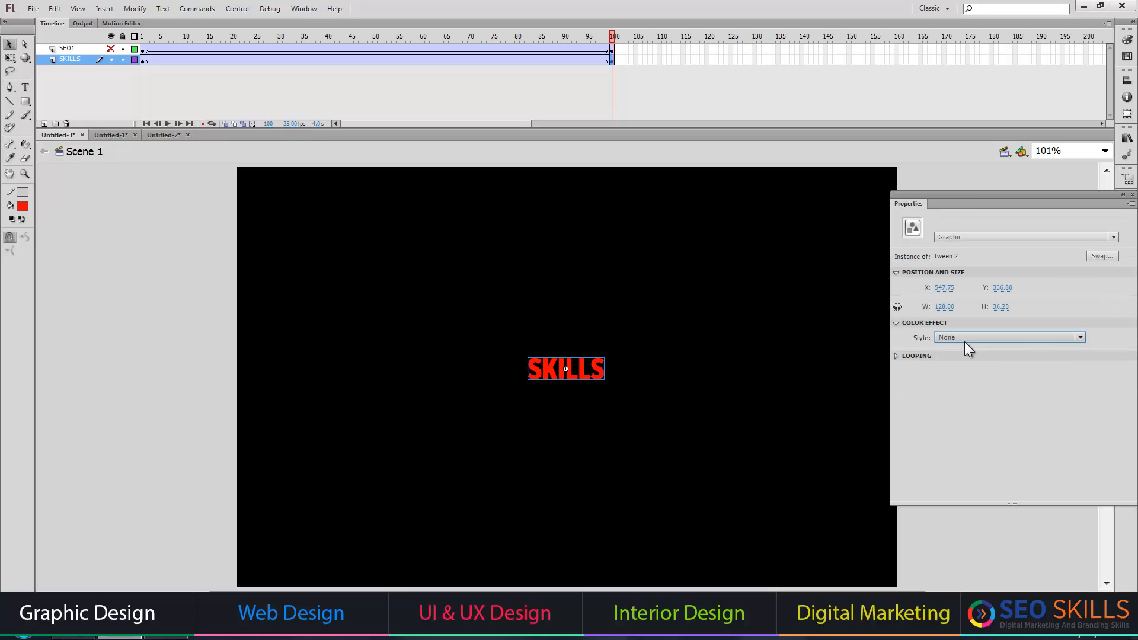
left_click(966, 340)
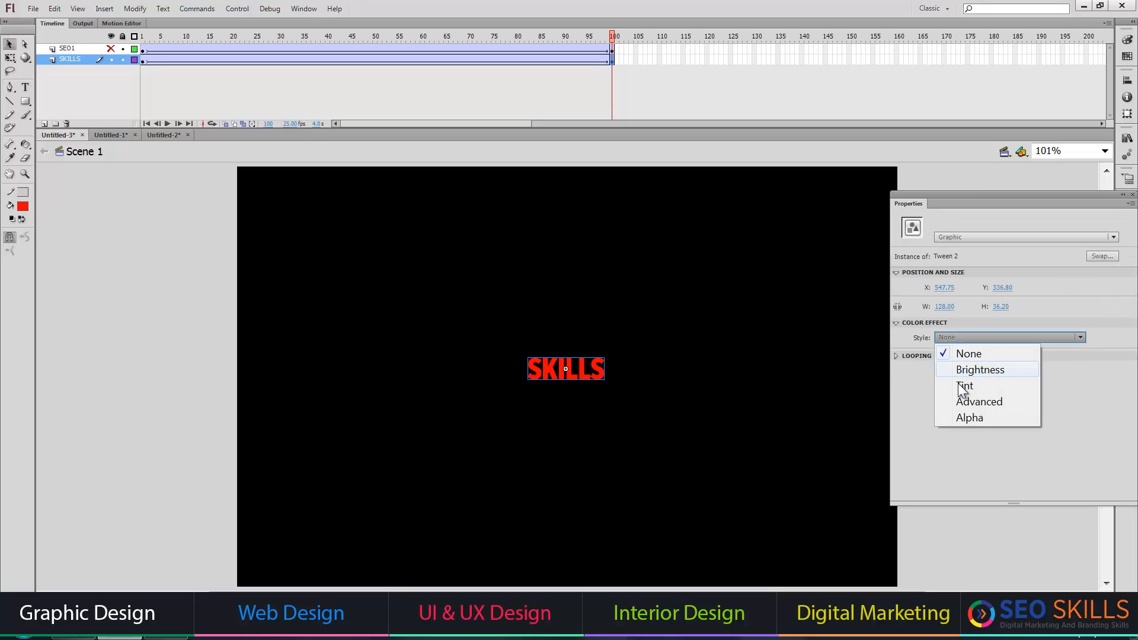
left_click(951, 420)
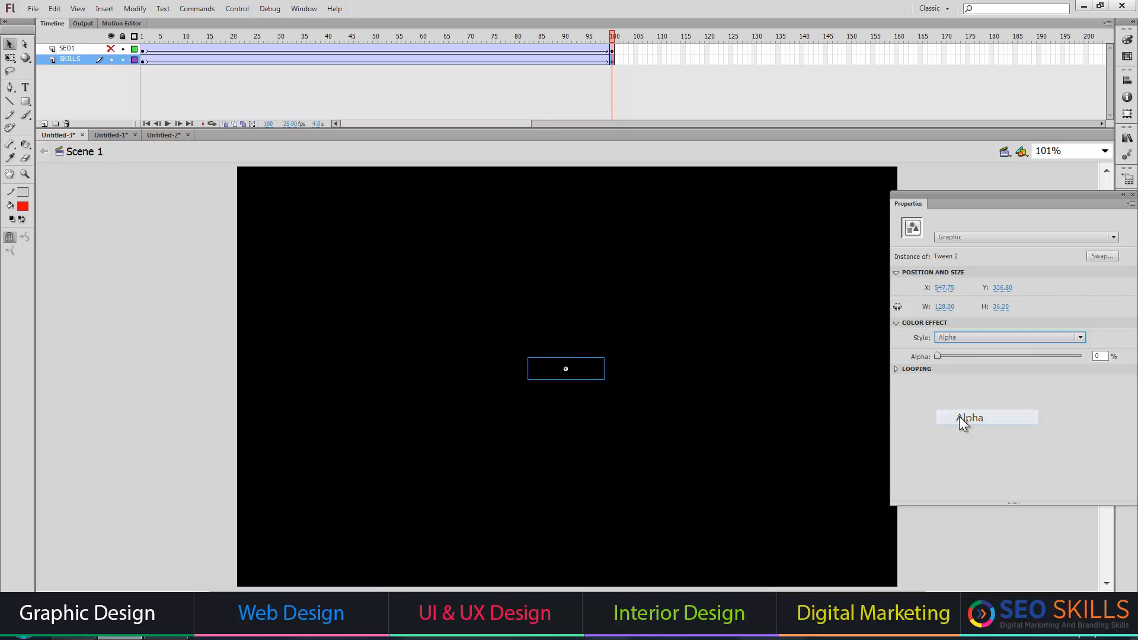
left_click(262, 343)
key("Return")
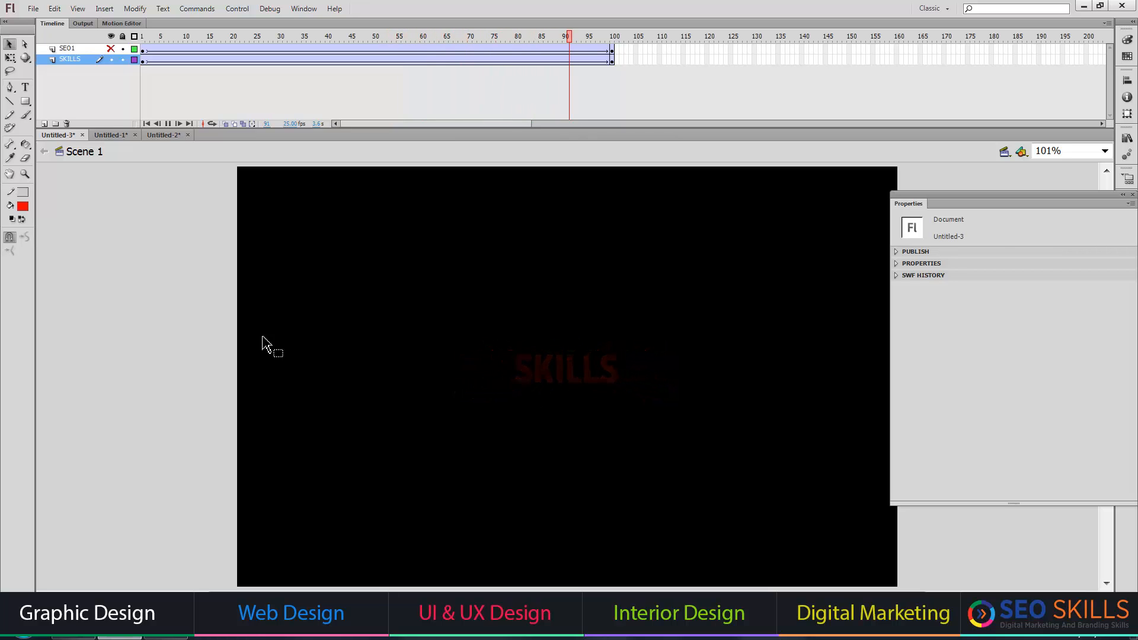
key("Return")
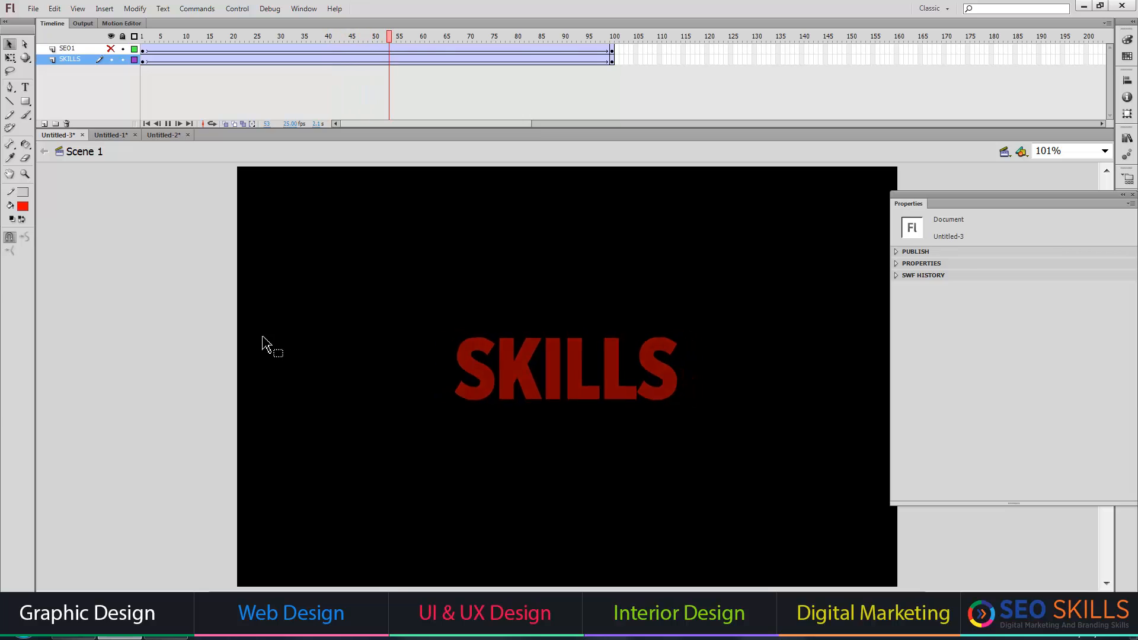
Hide the SKILLS layer and show the SEO1 layer.
left_click(112, 60)
key("Return")
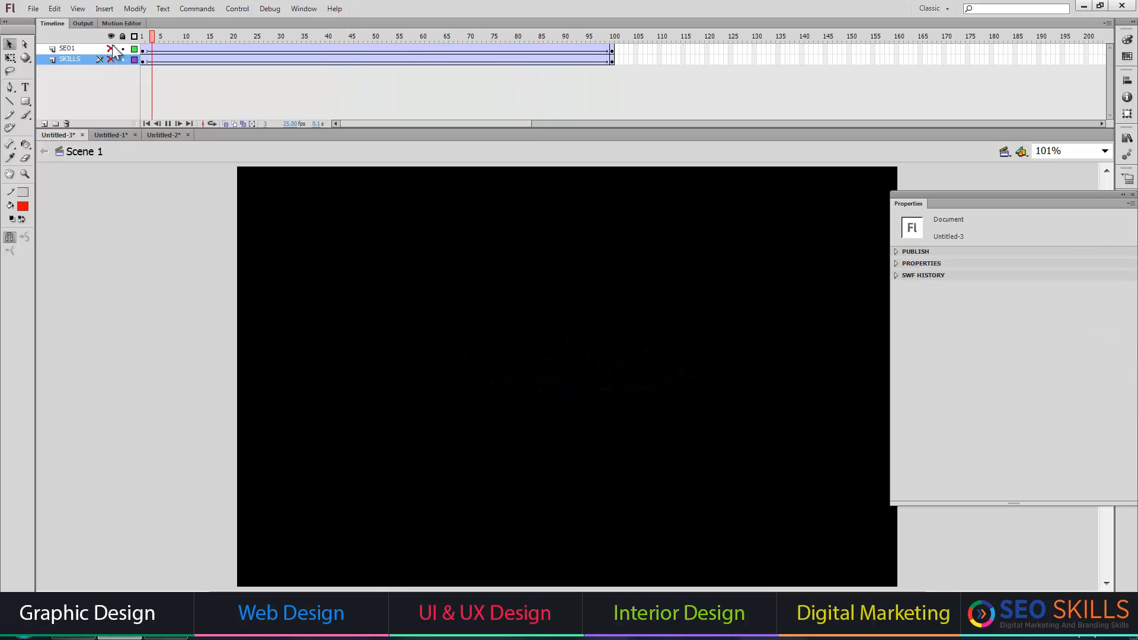
left_click(111, 48)
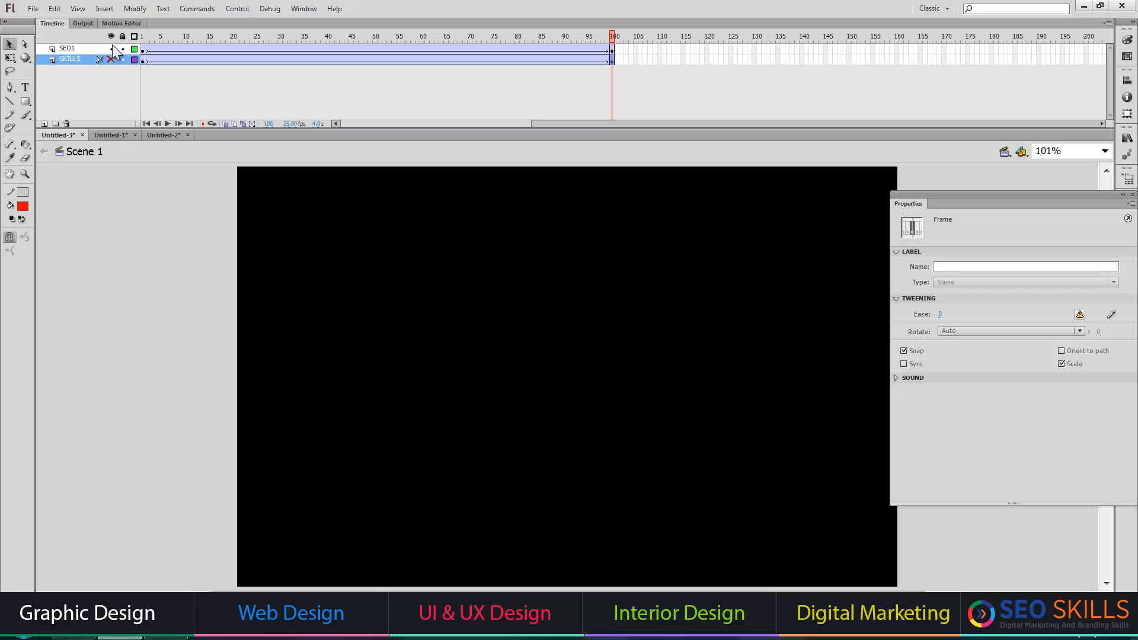
Test the movie in a maximized player window to review both text animations together.
key("ctrl+Return")
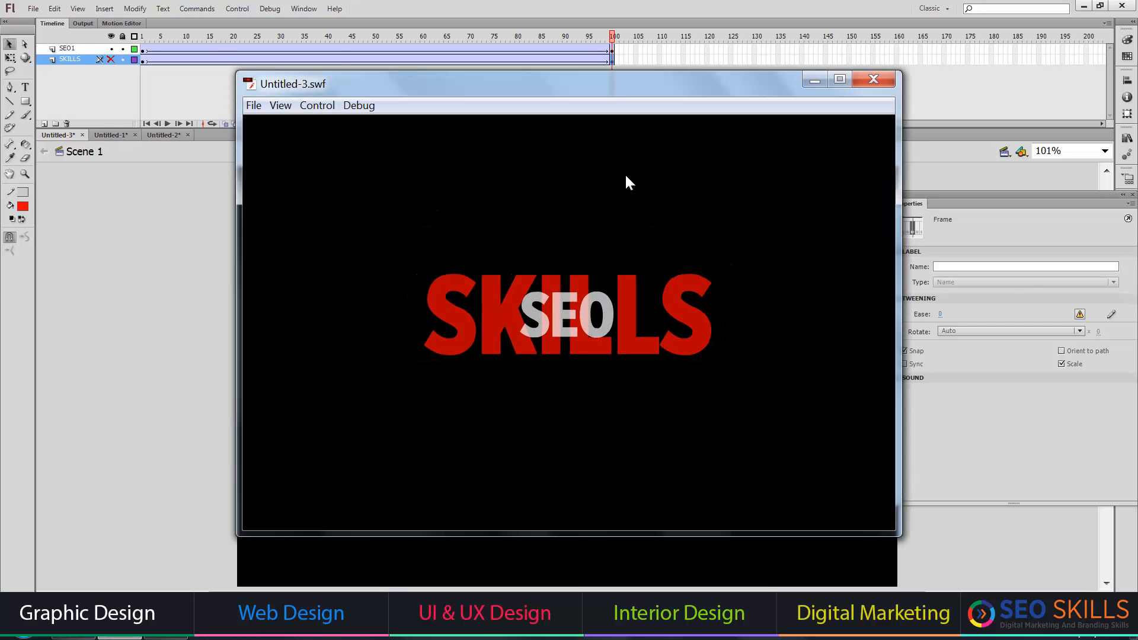
left_click(839, 81)
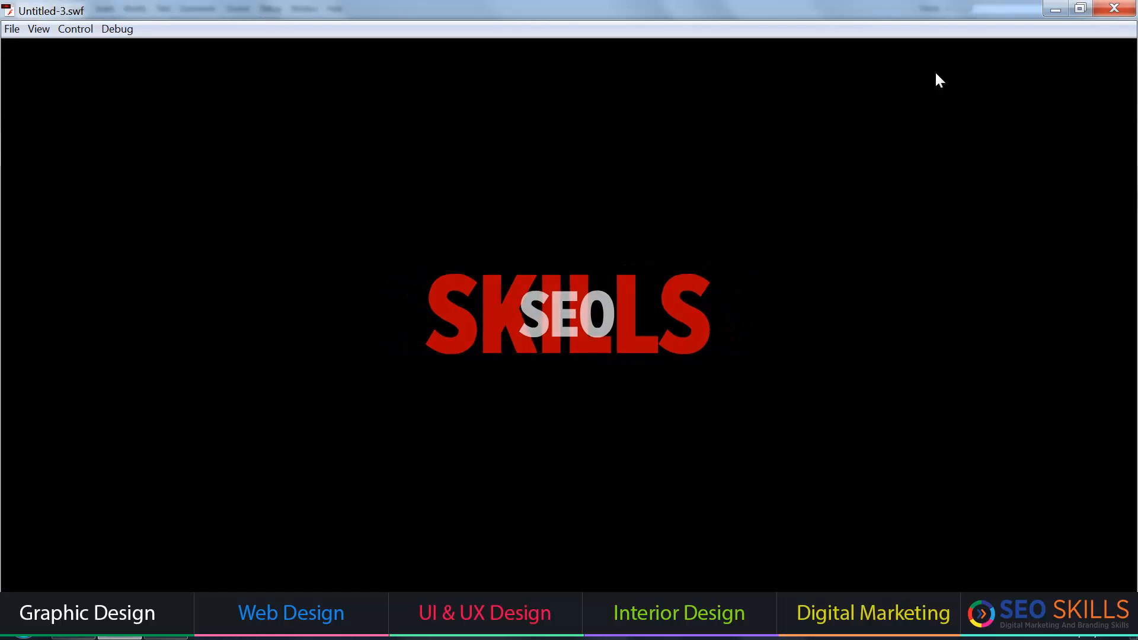
left_click(1115, 8)
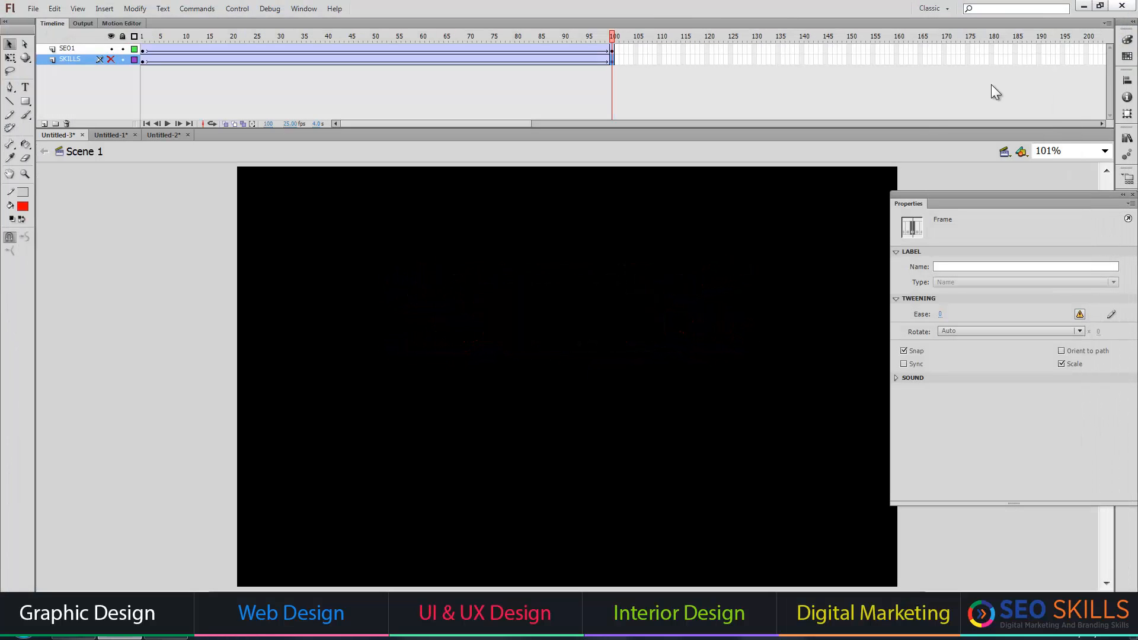
Switch to the Untitled-1 document, close the Properties panel, and leave only the image 01 layer visible.
left_click(111, 134)
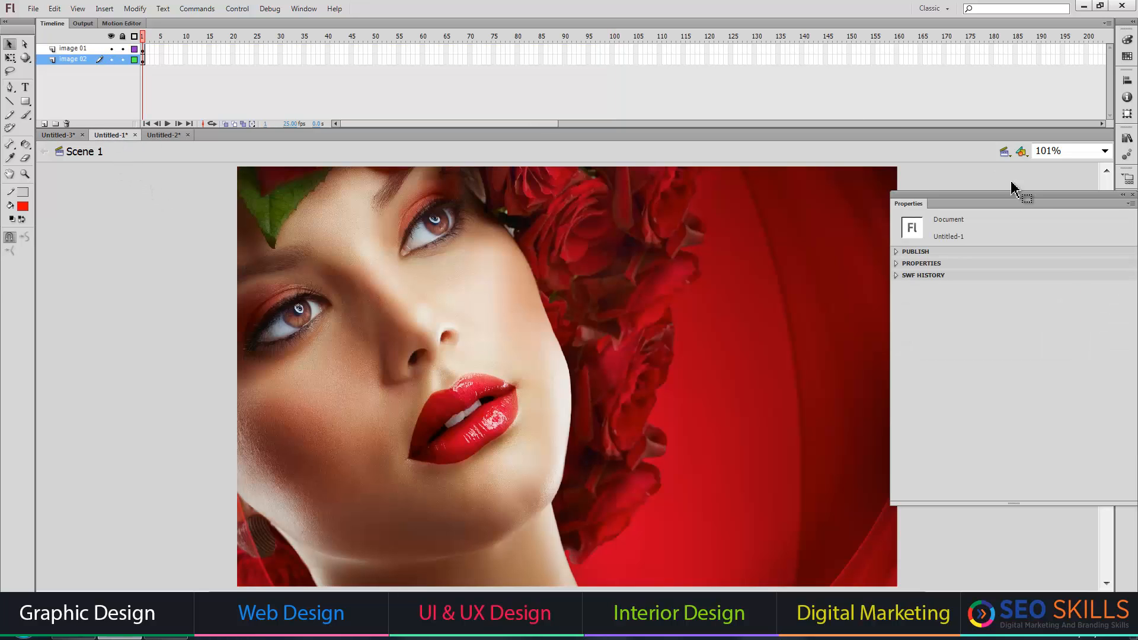
left_click(1133, 195)
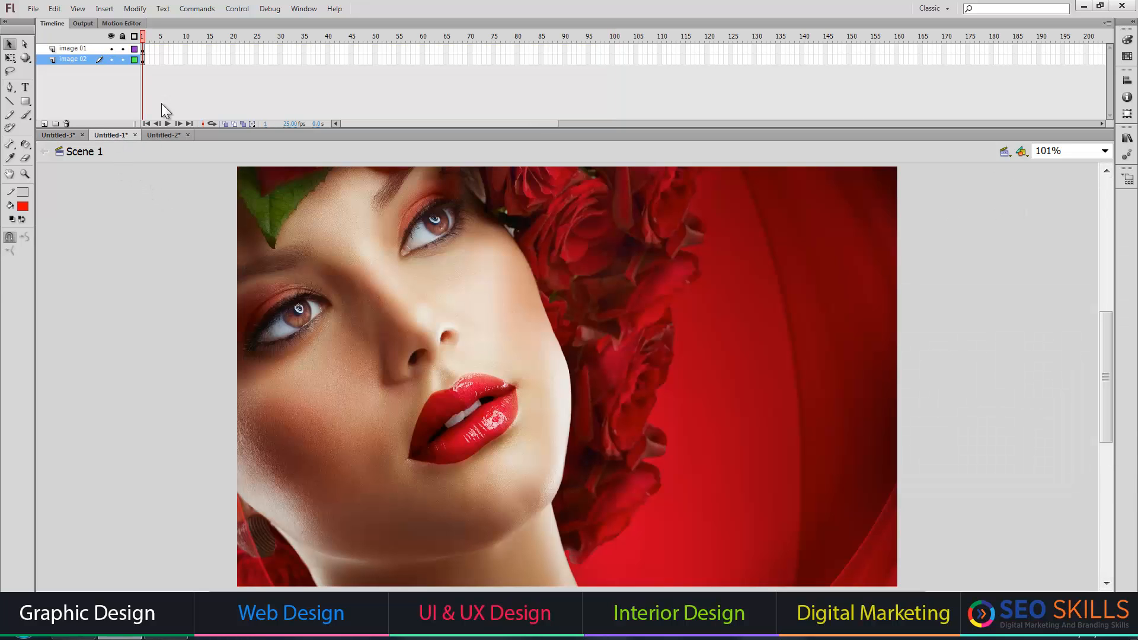
left_click(110, 36)
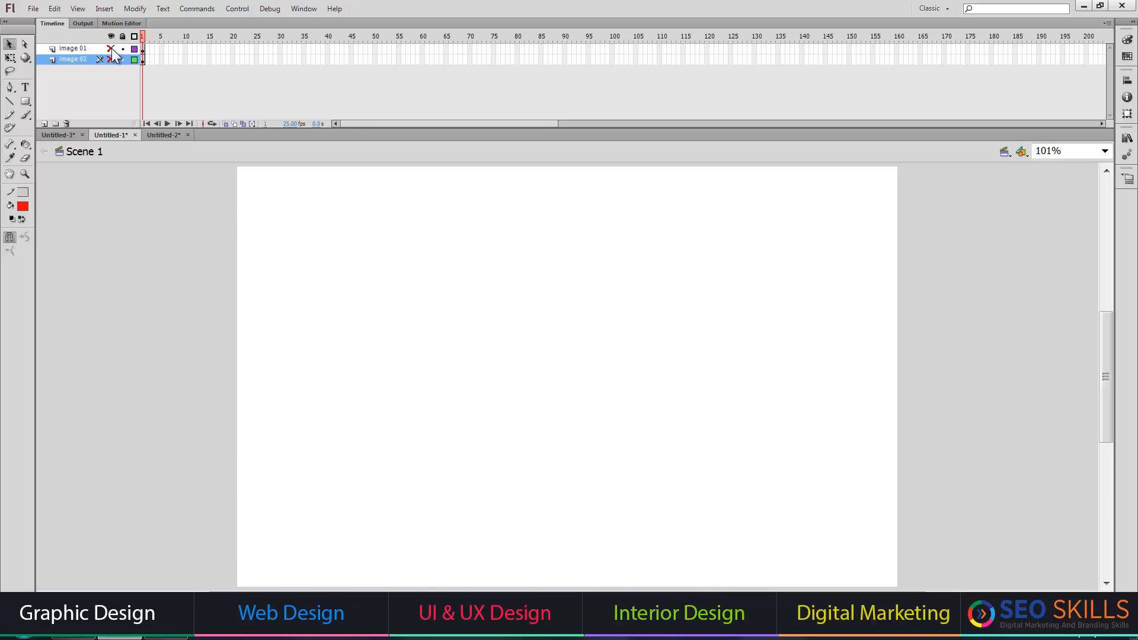
left_click(111, 49)
Create a classic tween on the image 01 layer from frame 1 to a keyframe at frame 60.
right_click(144, 49)
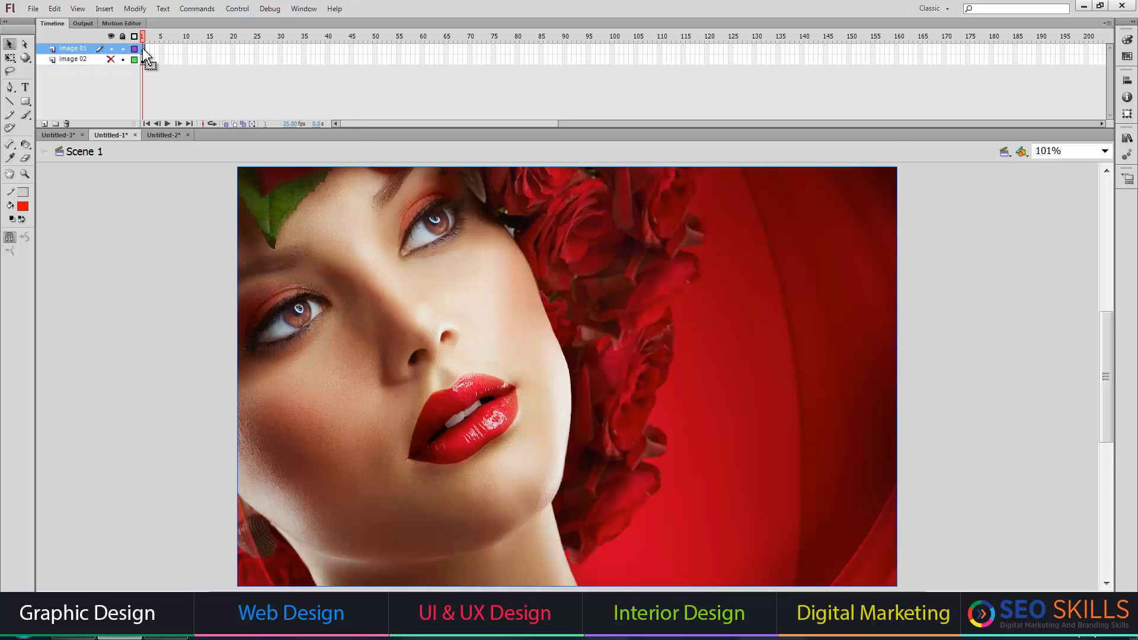
left_click(237, 91)
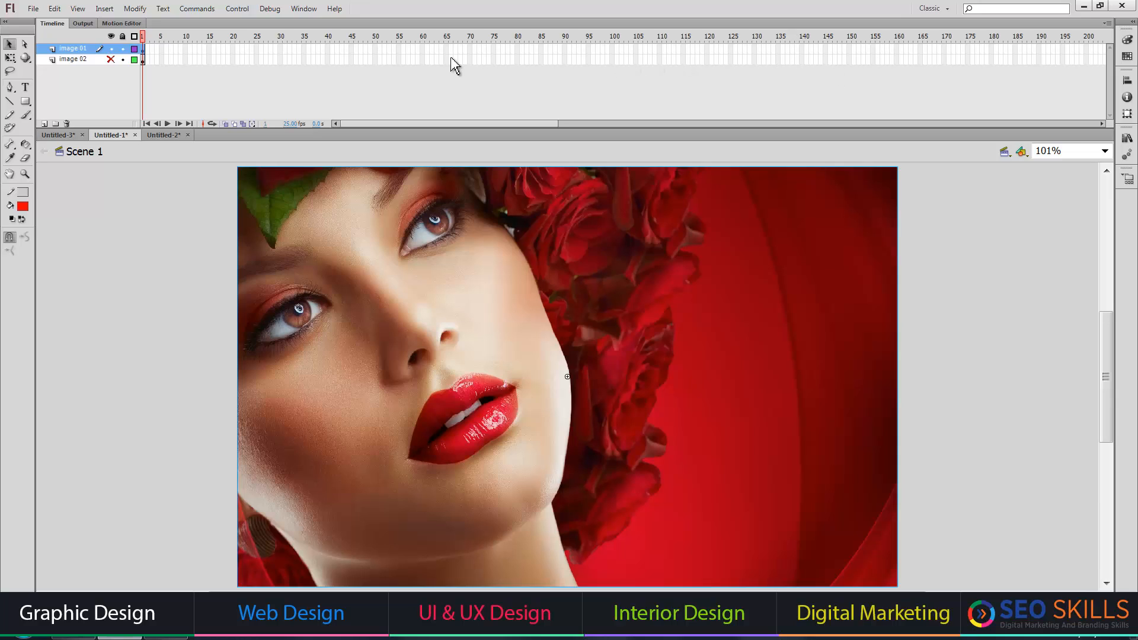
left_click(423, 49)
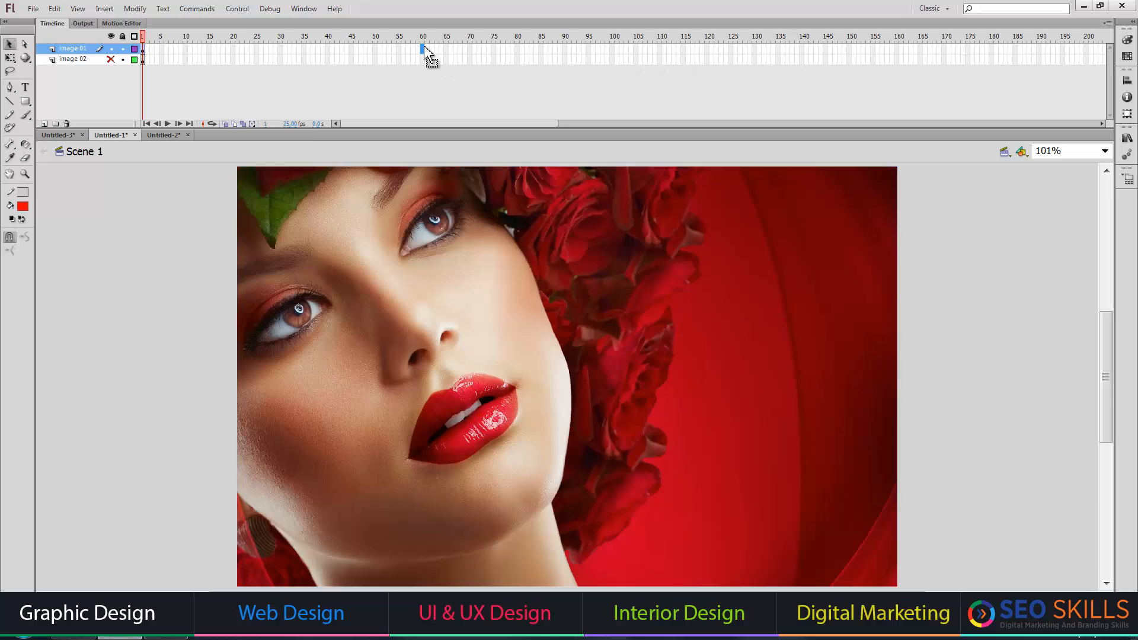
key("F6")
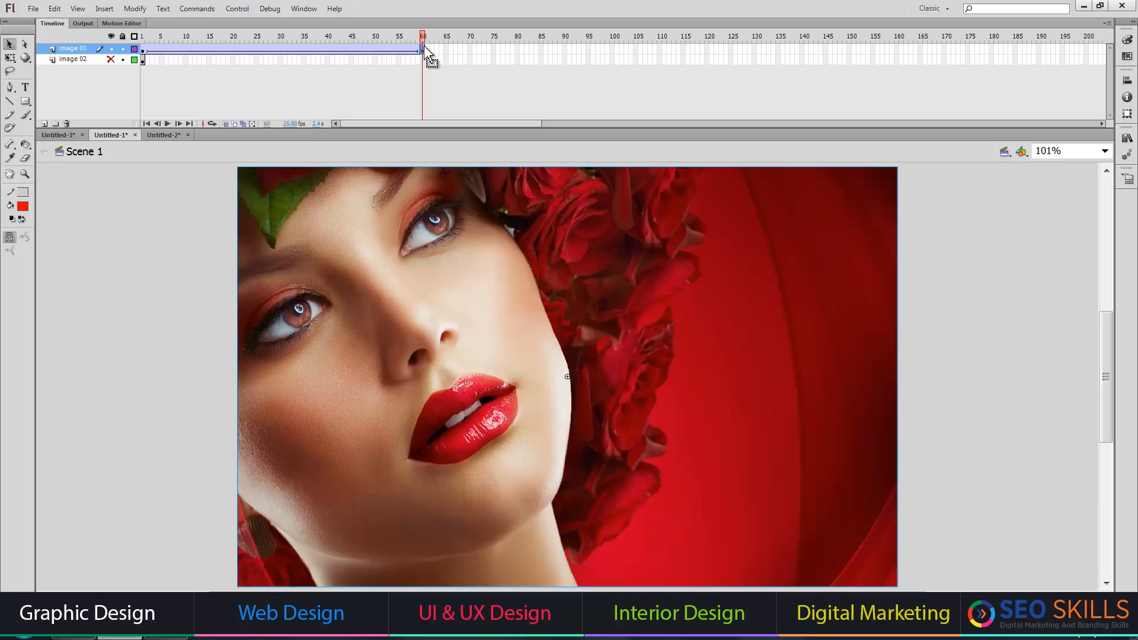
Set the image 01 instance at frame 60 to 0% alpha.
key("ctrl+F3")
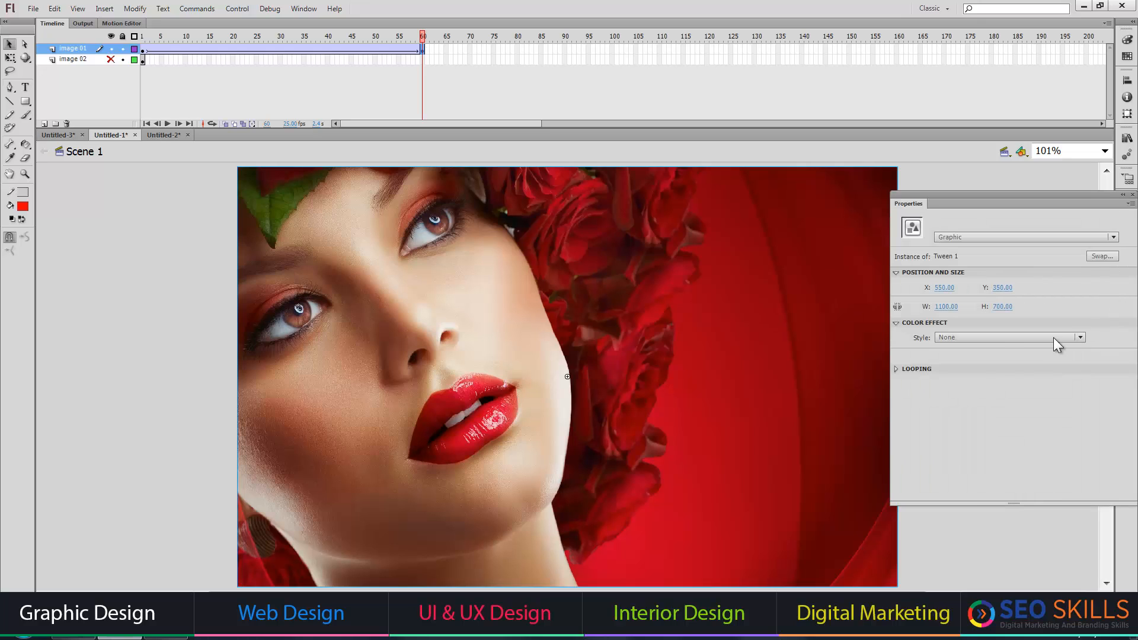
left_click(1002, 338)
left_click(969, 418)
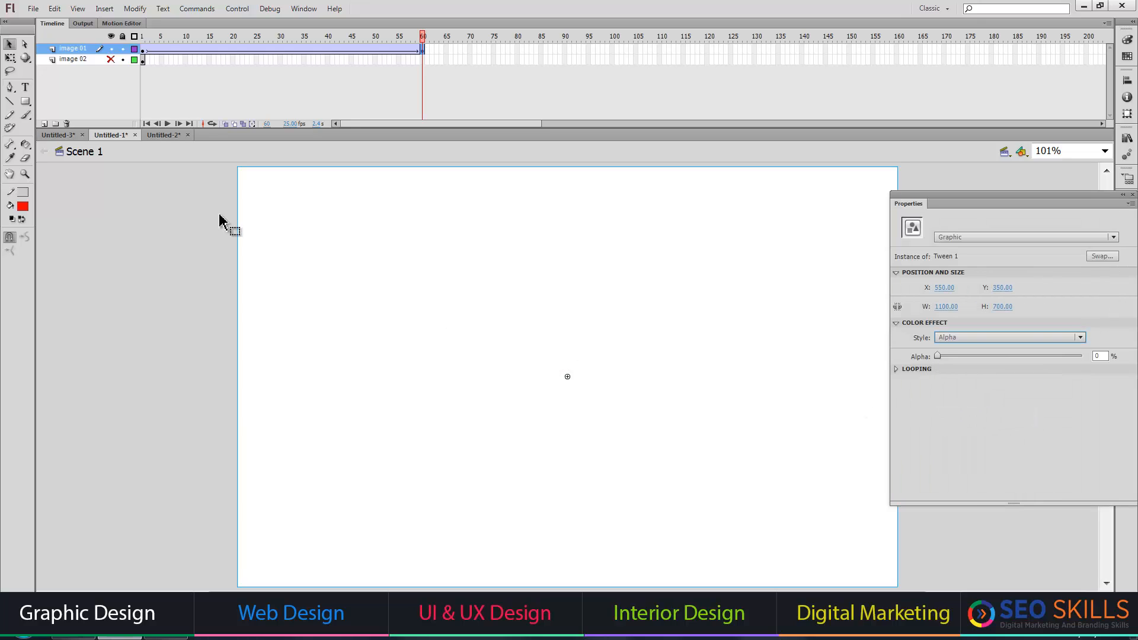
Hide image 01, show image 02, and give image 02 a classic tween ending in a keyframe at frame 60.
left_click(112, 49)
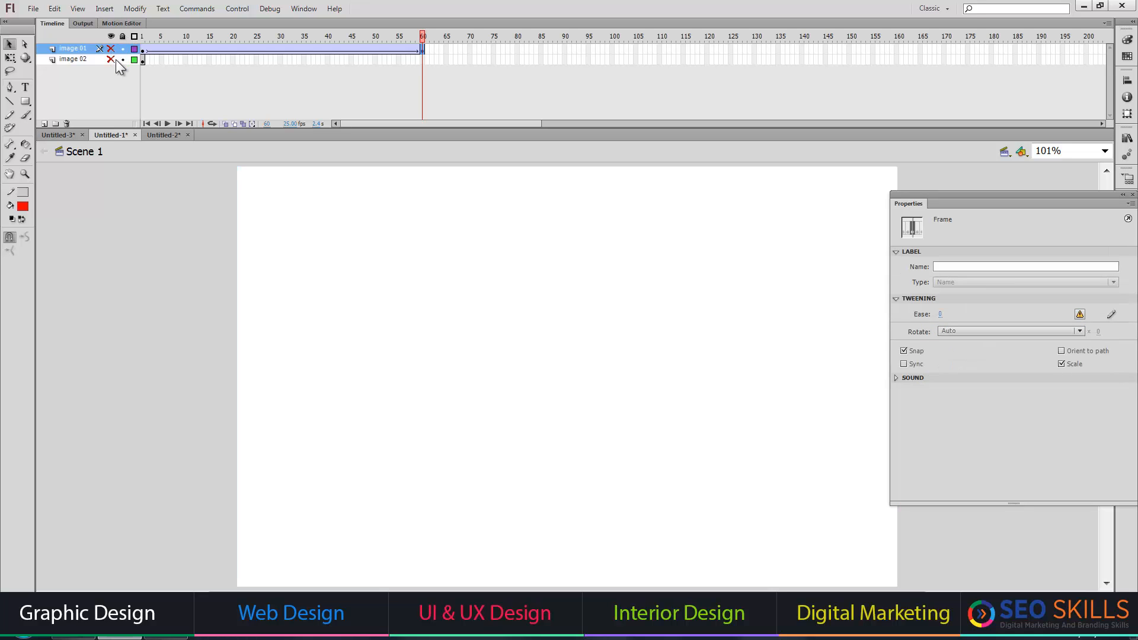
right_click(141, 62)
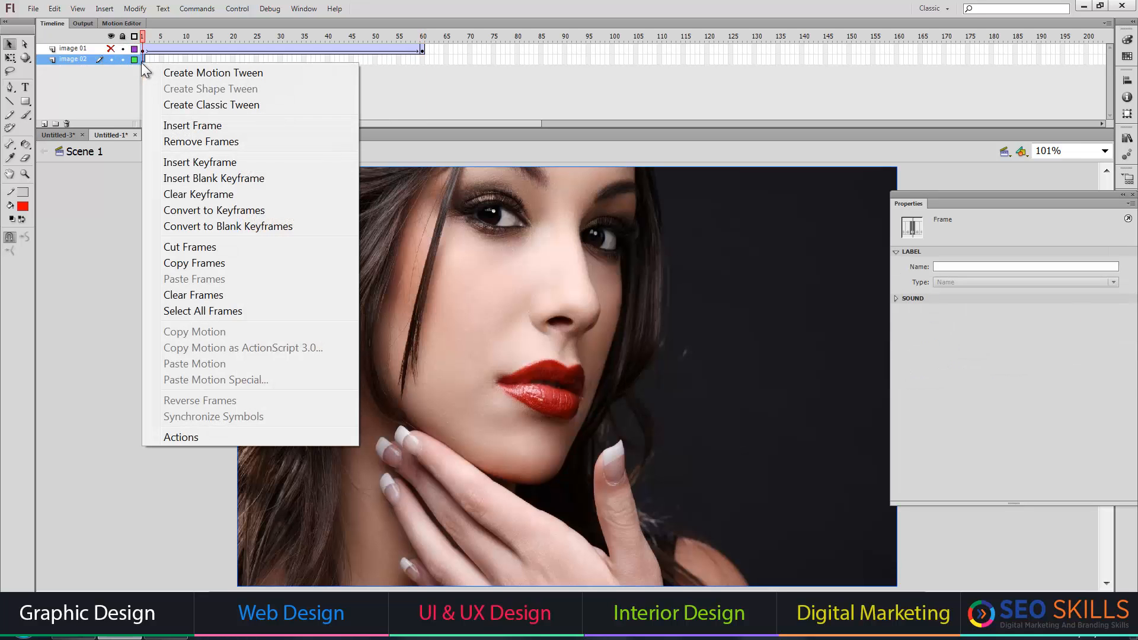
left_click(189, 102)
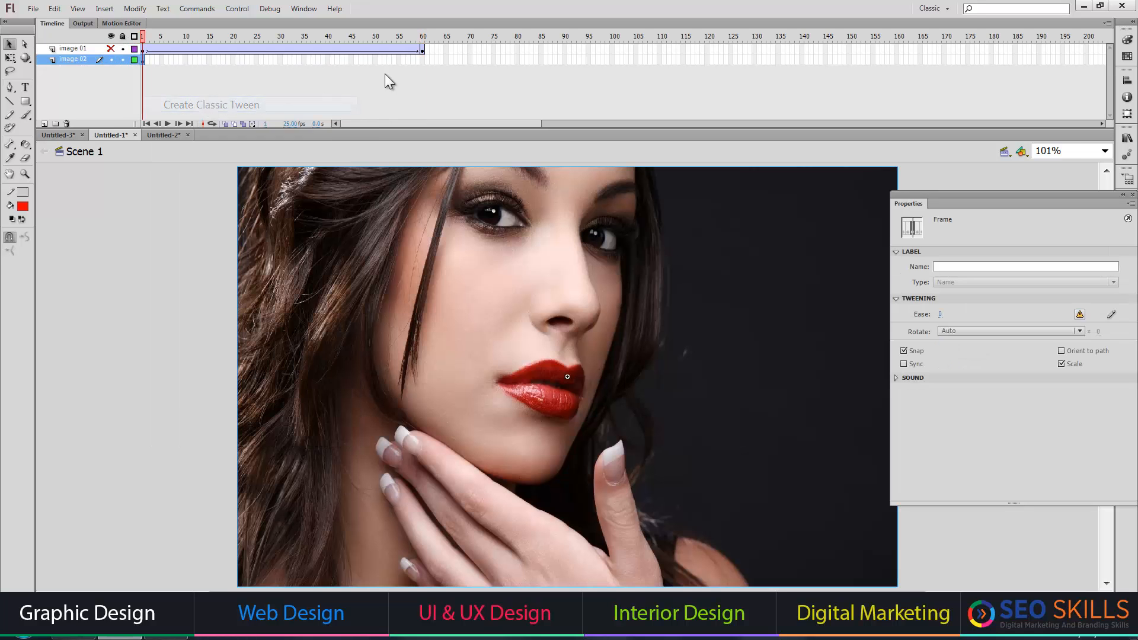
left_click(422, 59)
key("F6")
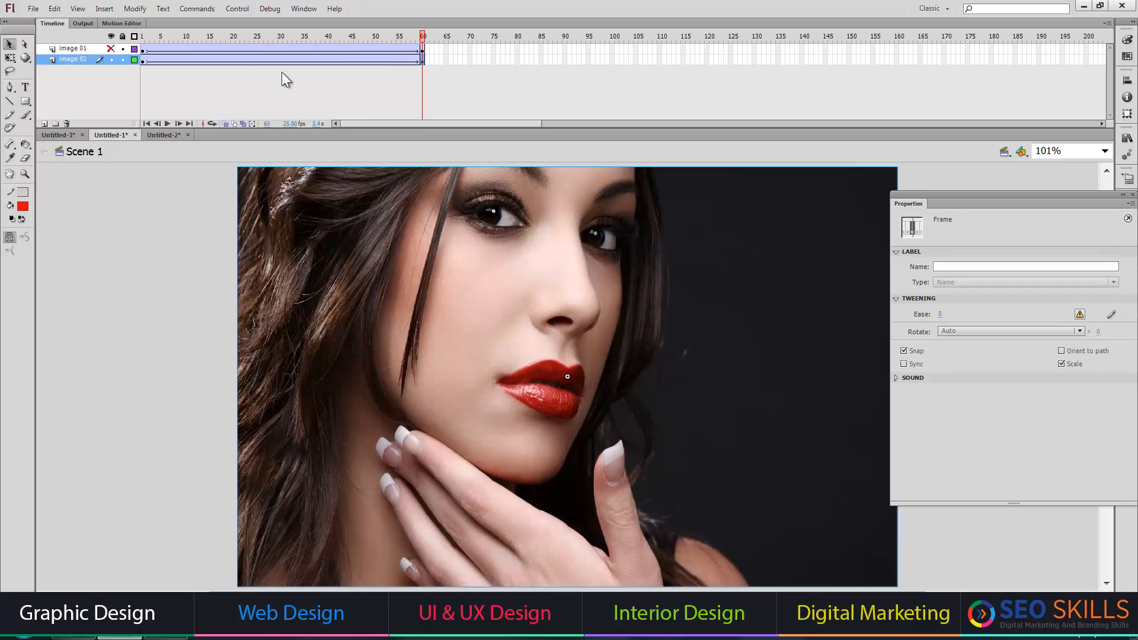
Set the image 02 instance at frame 1 to 0% alpha.
left_click(142, 60)
left_click(986, 332)
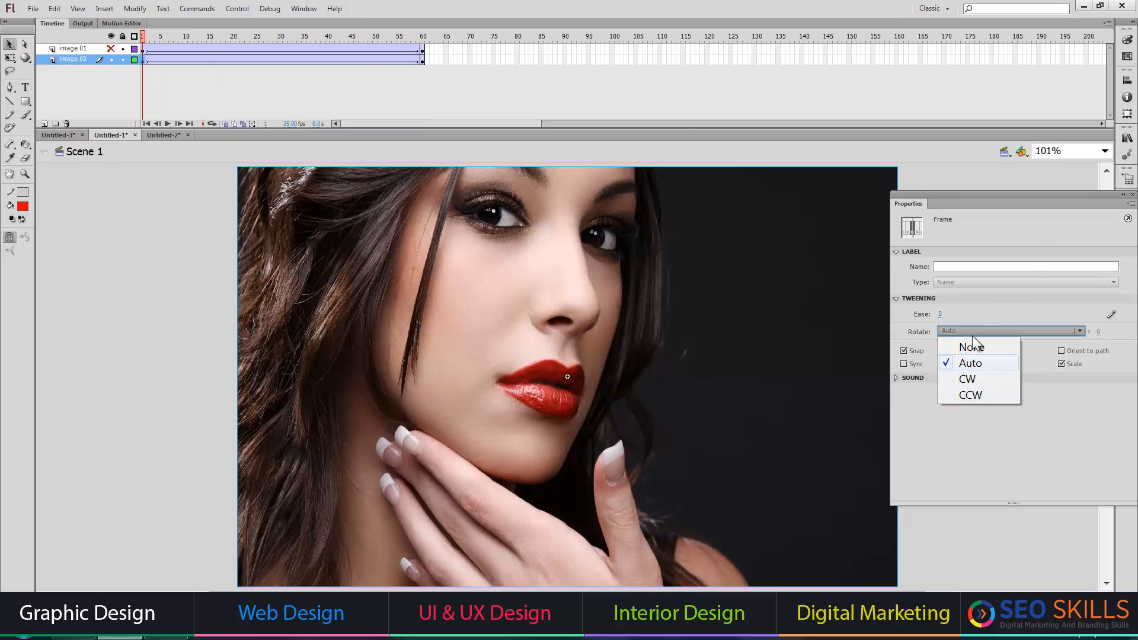
left_click(717, 340)
left_click(1002, 337)
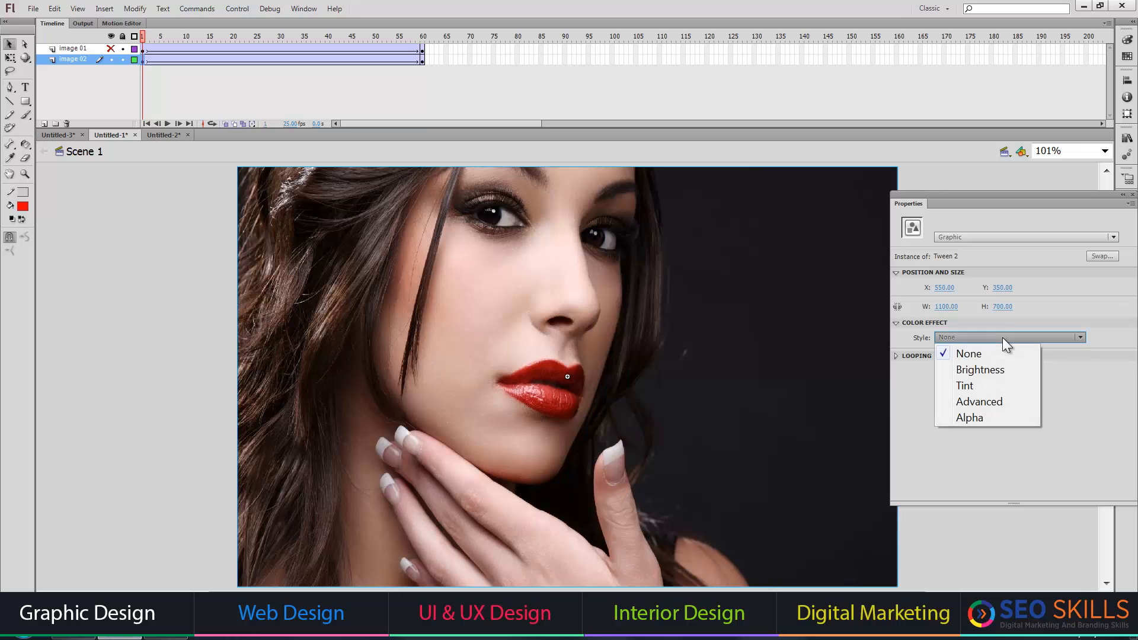
left_click(1002, 336)
left_click(1002, 337)
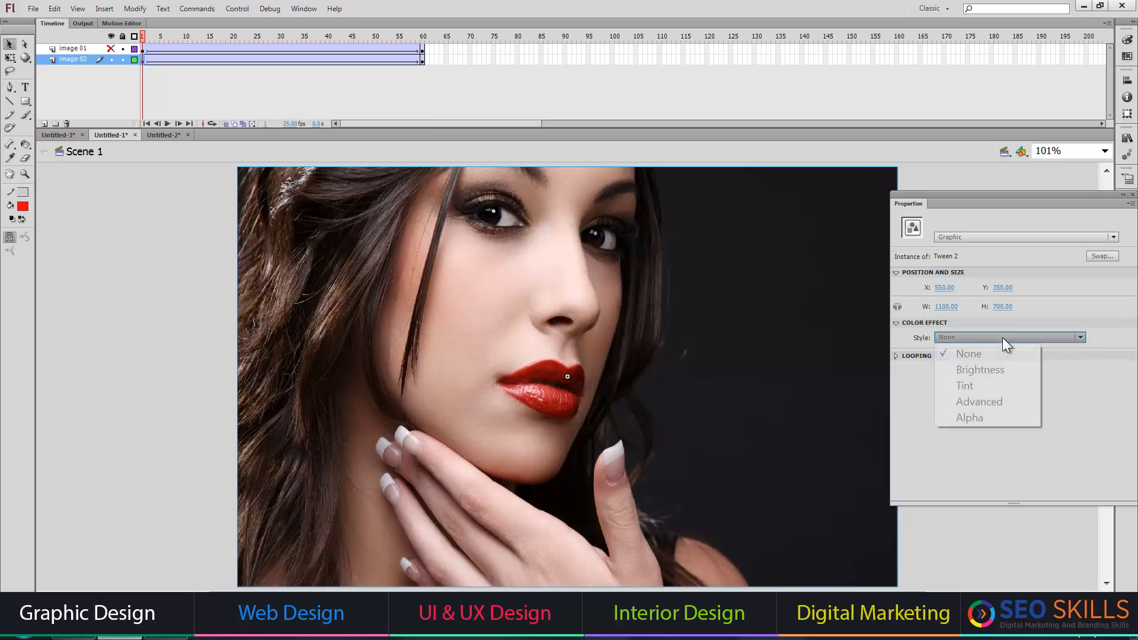
left_click(978, 415)
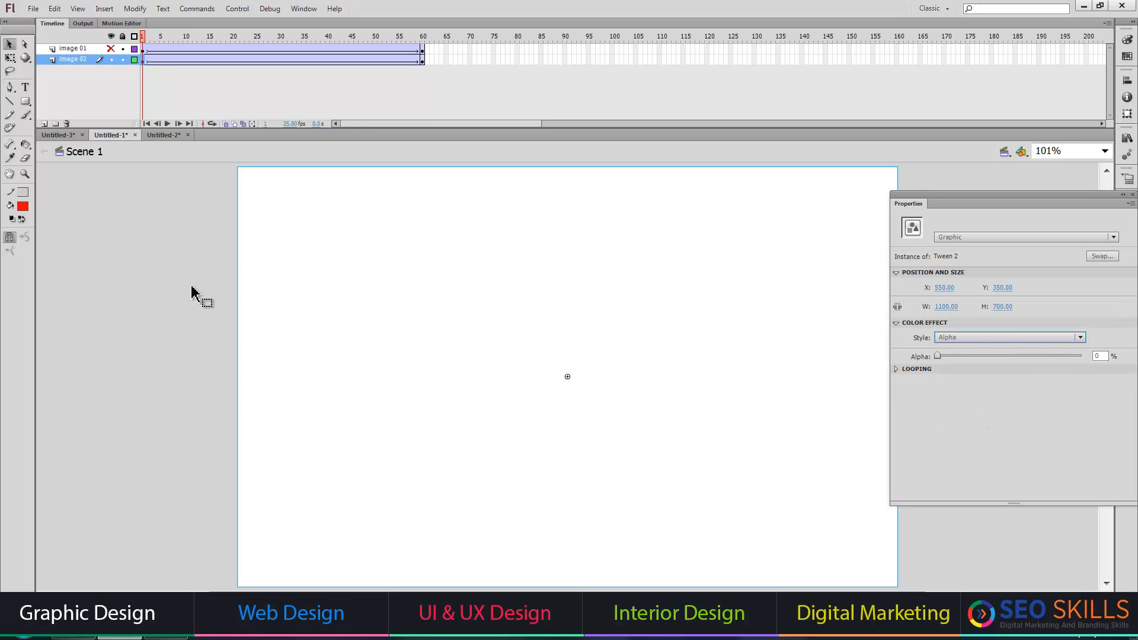
Set the document's background color to black and make these document settings the default.
key("ctrl+j")
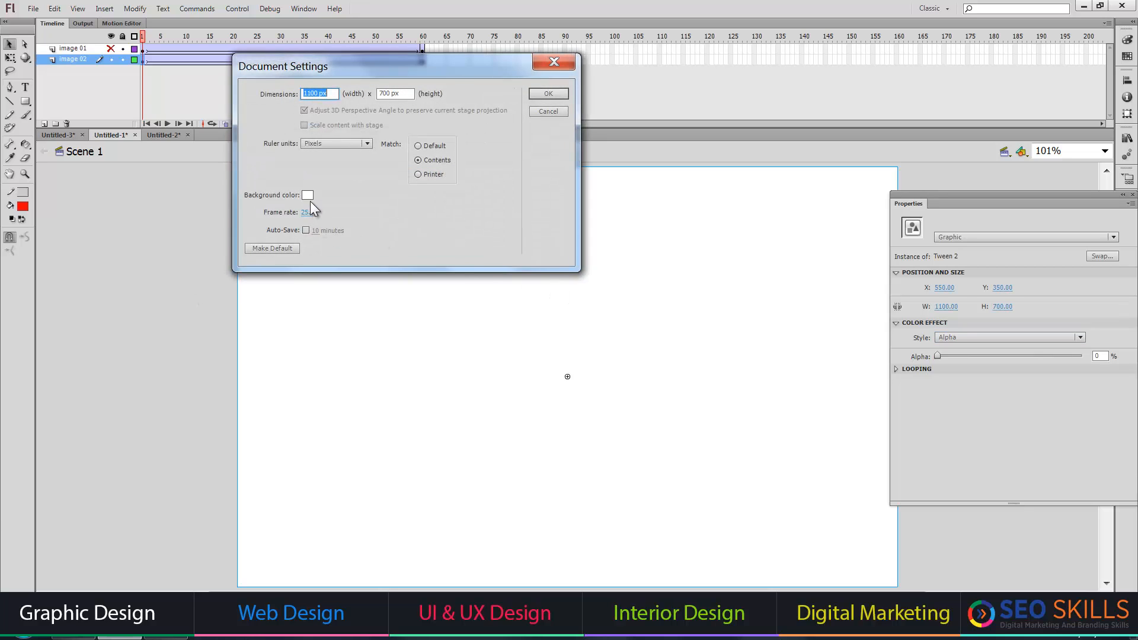
left_click(306, 195)
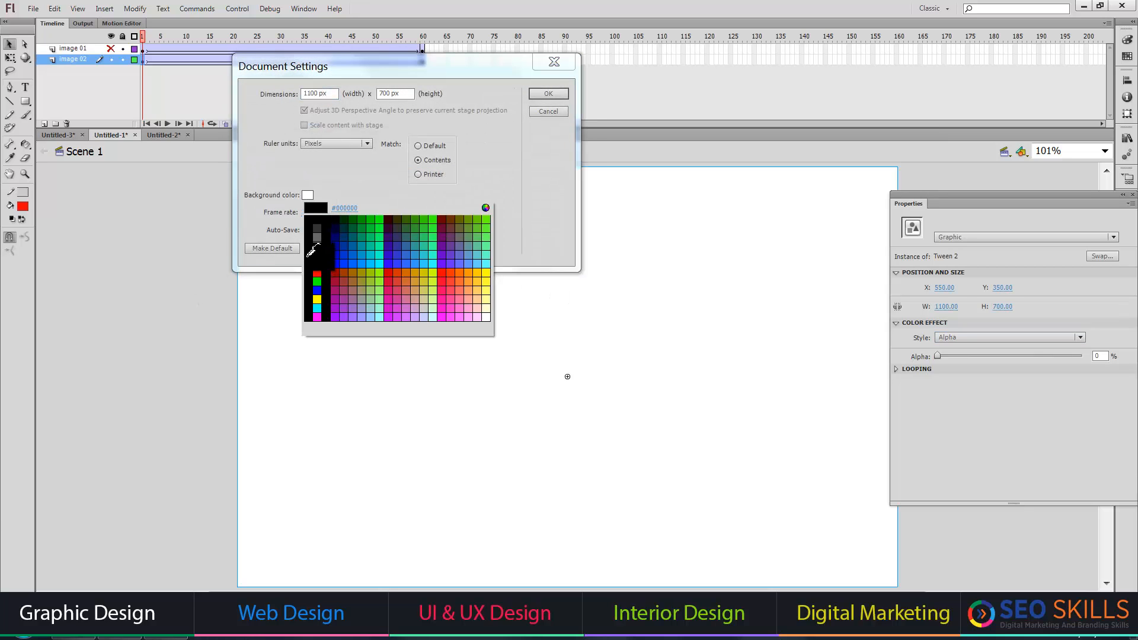
left_click(318, 229)
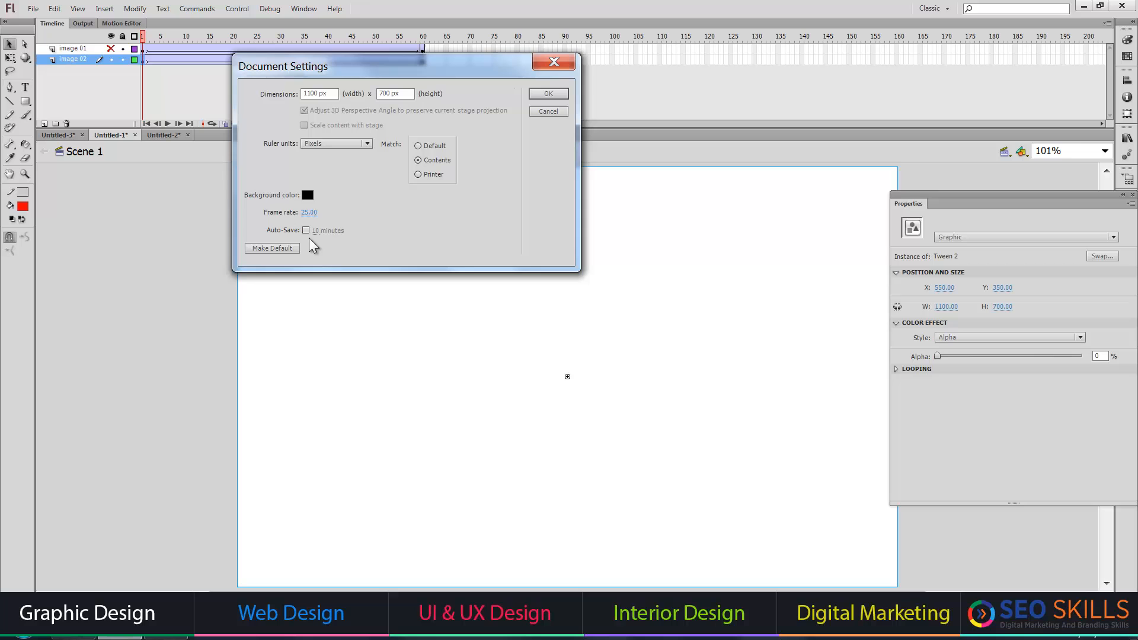
left_click(272, 249)
left_click(548, 93)
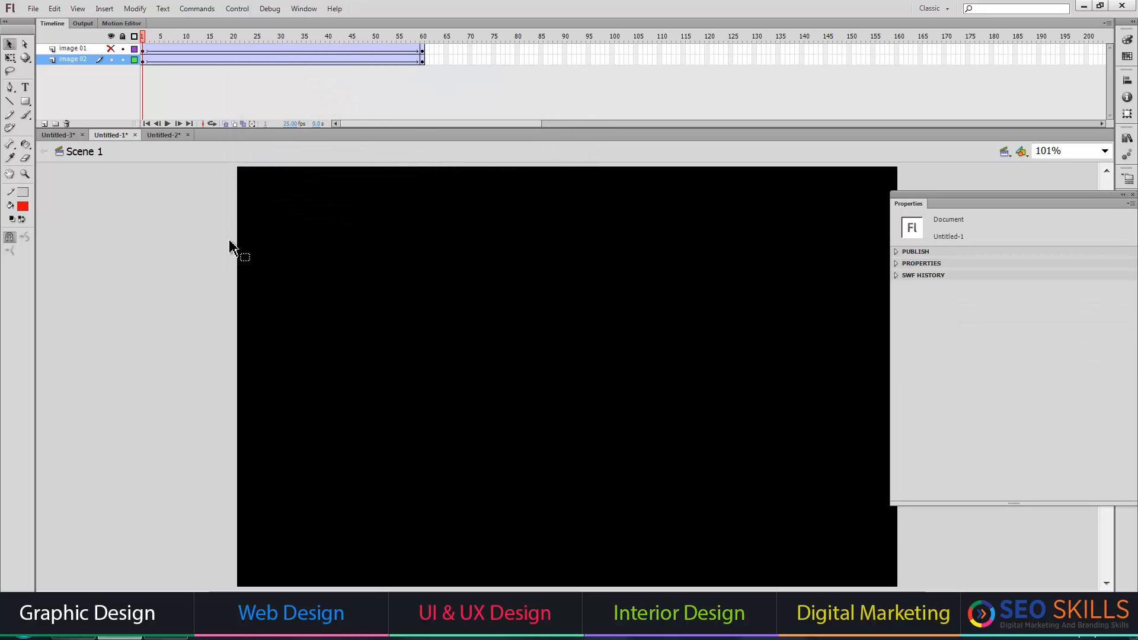
Play back the image 02 fade, and show and select the image 01 layer.
key("Return")
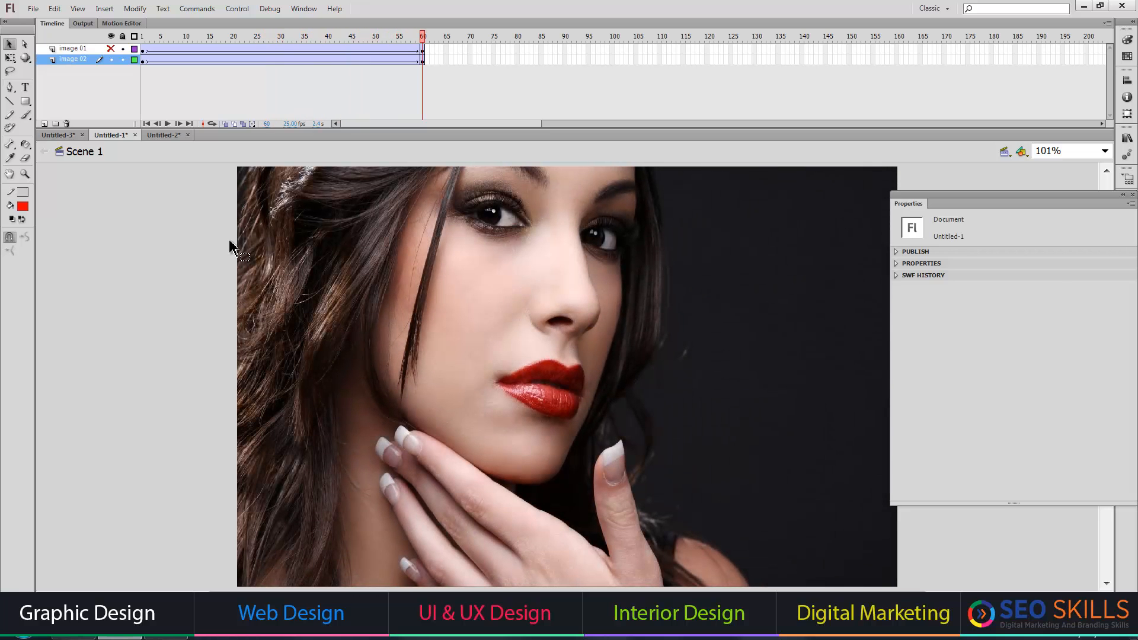
key("Return")
left_click(56, 50)
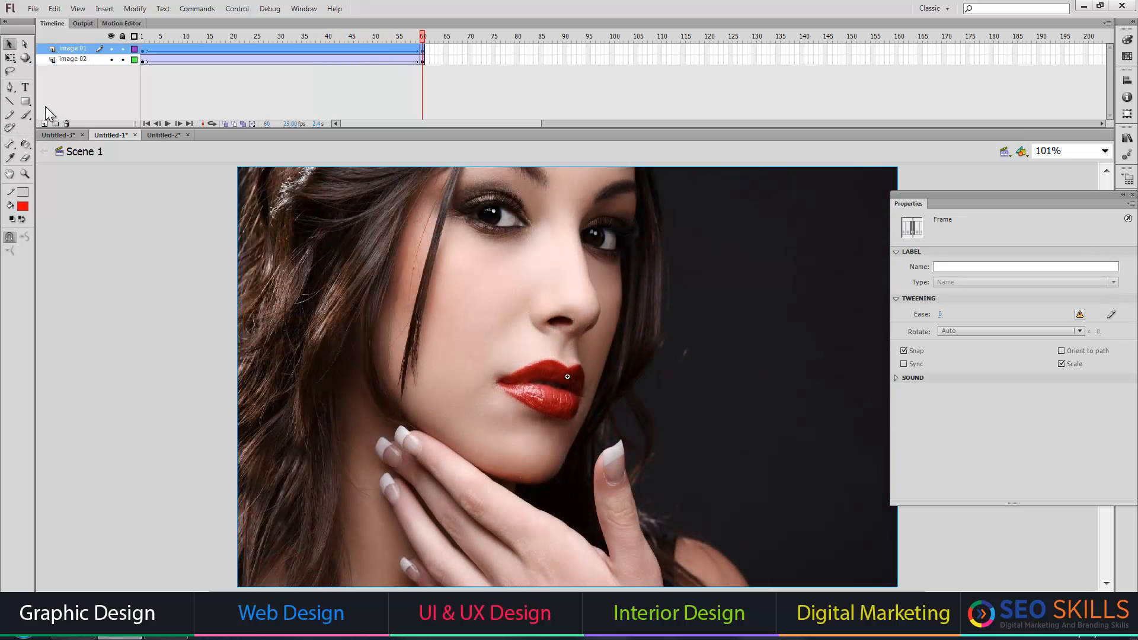
Add a new layer above image 01 and enter the text "ALPHA EFFECT" on two lines.
left_click(43, 124)
left_click(25, 88)
left_click(76, 256)
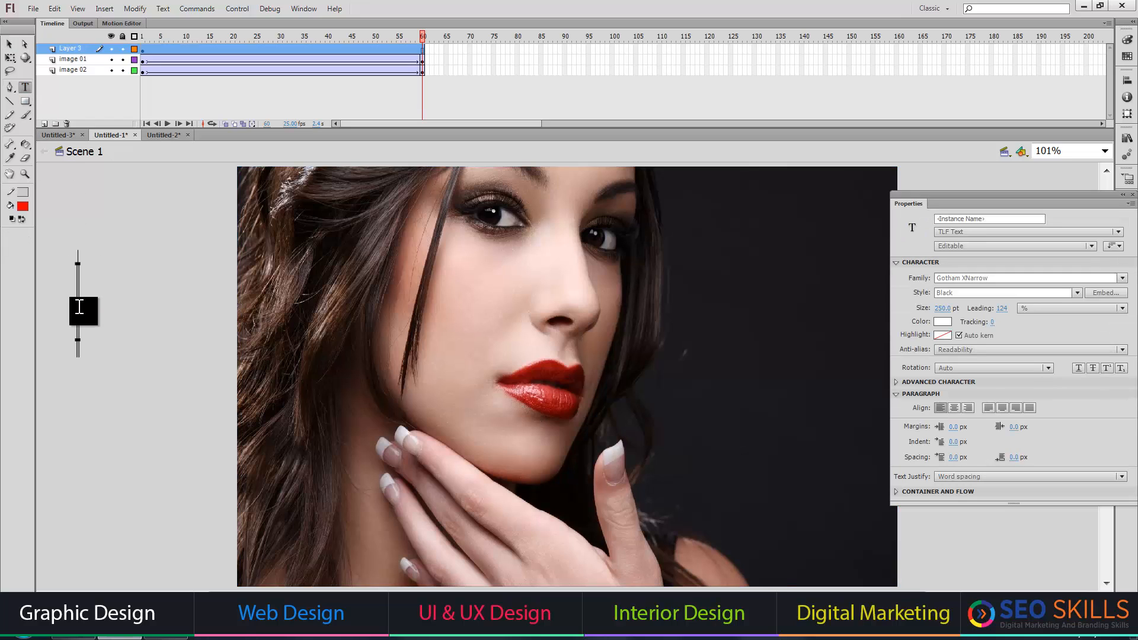
type("al")
key("BackSpace")
key("BackSpace")
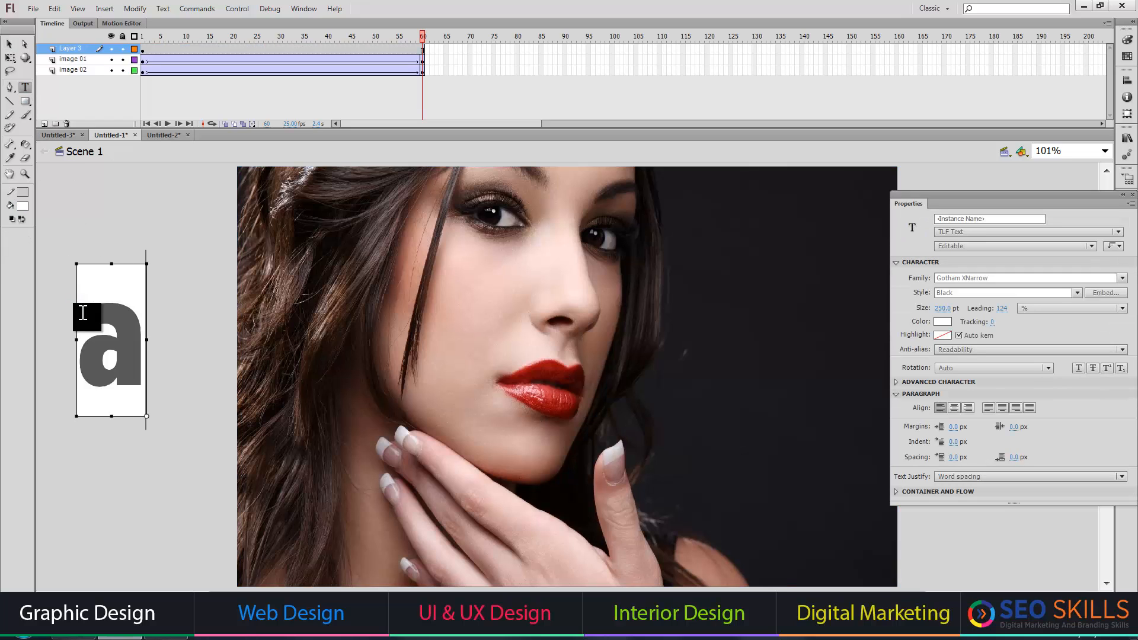
type("ALPHA")
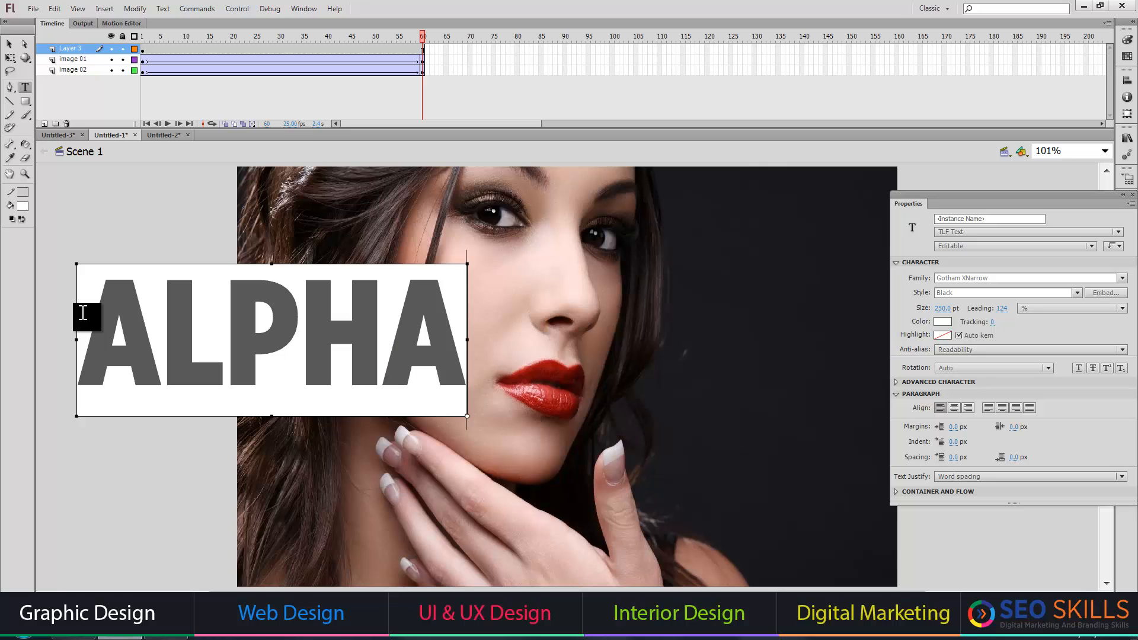
key("Return")
type("EFFECT")
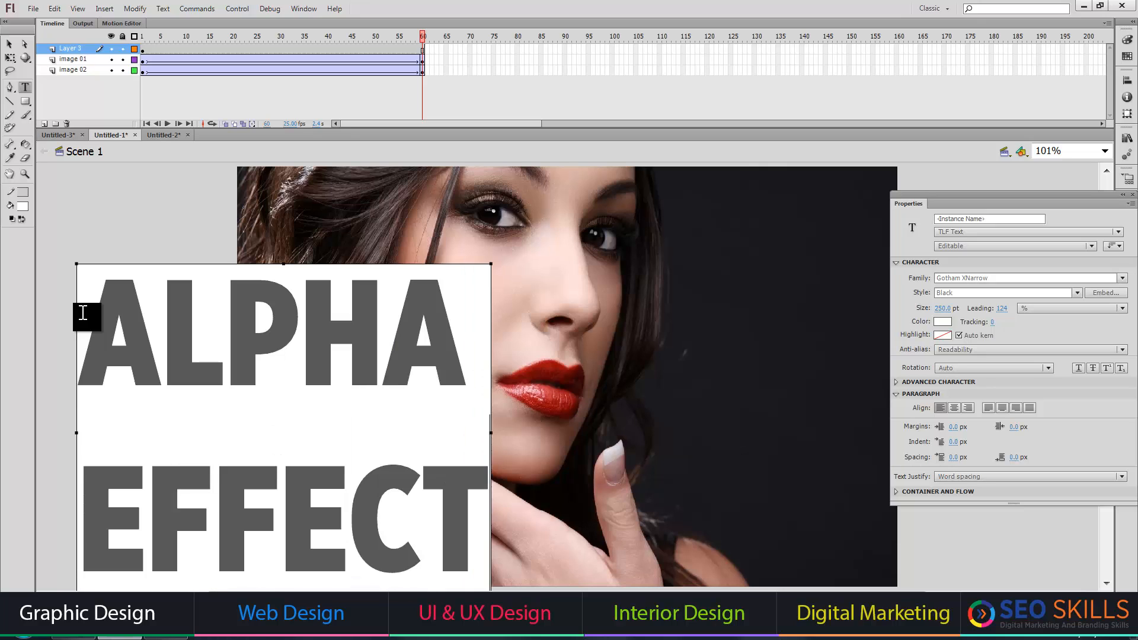
Scale the ALPHA EFFECT text block to 25% with Scale and Rotate.
left_click(10, 45)
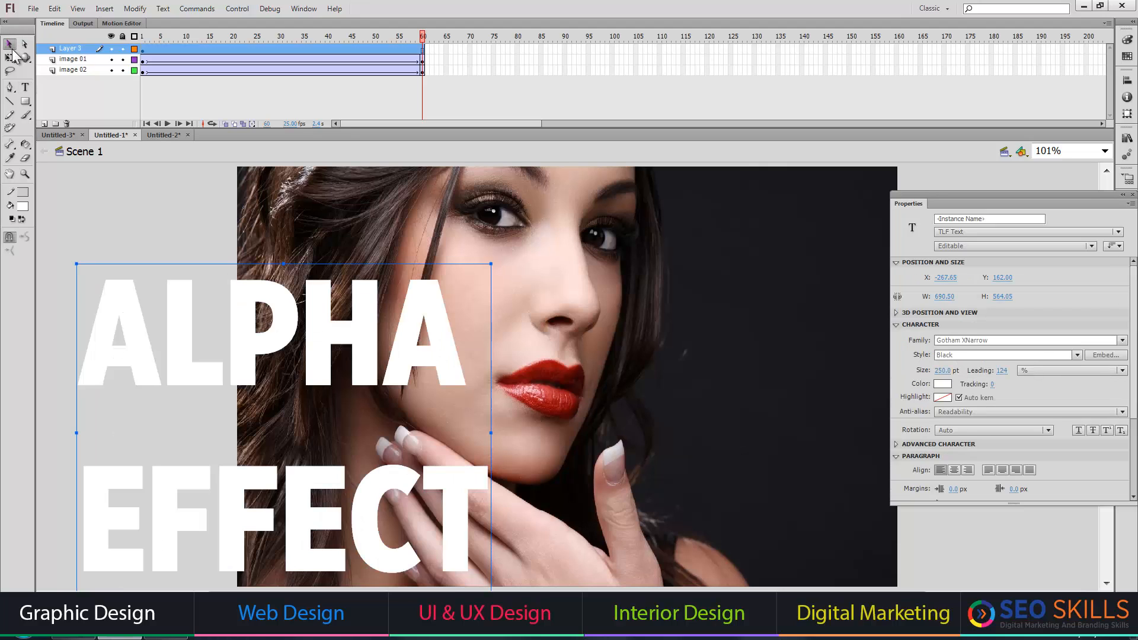
key("ctrl+alt+s")
type("25")
key("Return")
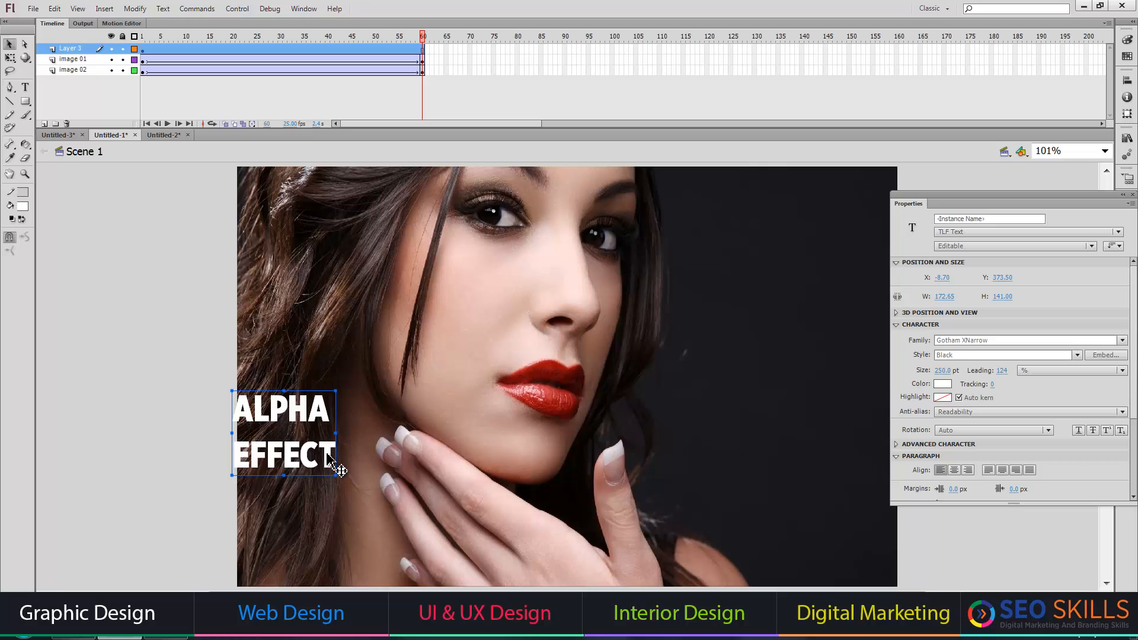
Move the ALPHA EFFECT text onto the dark area beside the face, at about X 851, Y 324.
left_click(152, 412)
left_click(252, 415)
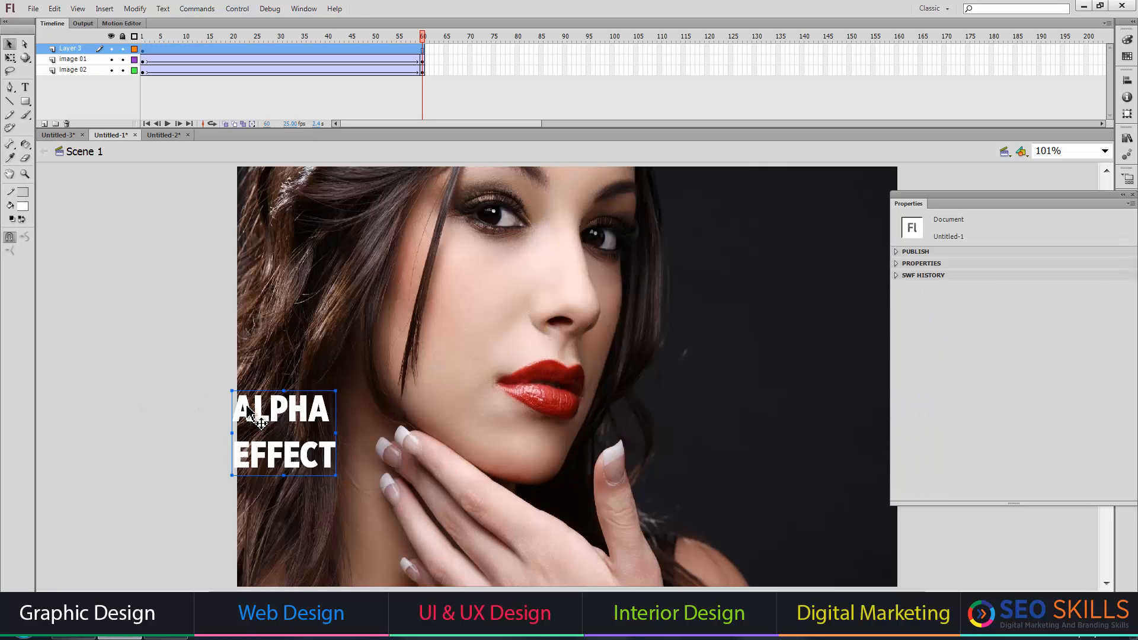
key("shift+Right")
key("shift+Right")
key("shift+Right")
key("shift+Right")
key("shift+Right")
key("shift+Right")
key("shift+Right")
key("shift+Right")
key("shift+Right")
key("shift+Right")
key("shift+Right")
key("shift+Right")
key("shift+Right")
key("shift+Right")
key("shift+Right")
key("shift+Right")
key("shift+Right")
key("shift+Right")
key("shift+Right")
key("shift+Right")
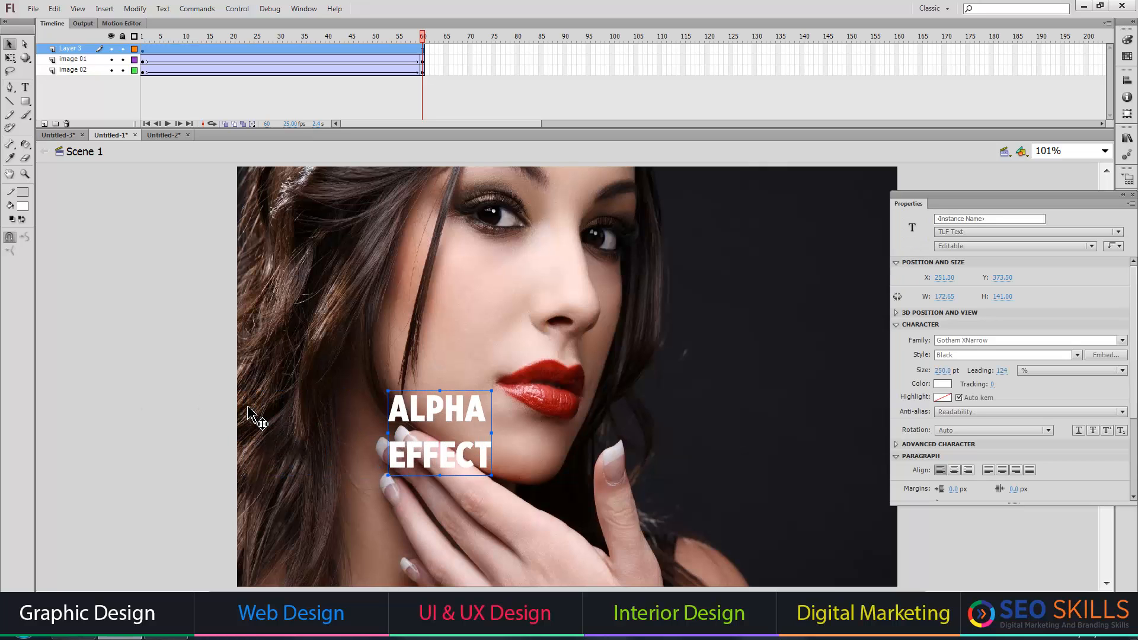
key("shift+Right")
key("shift+Right")
key("shift+Right")
key("shift+Right")
key("shift+Right")
key("shift+Right")
key("shift+Right")
key("shift+Right")
key("shift+Right")
key("shift+Right")
key("shift+Right")
key("shift+Right")
key("shift+Right")
key("shift+Right")
key("shift+Right")
key("shift+Right")
key("shift+Right")
key("shift+Right")
key("shift+Right")
key("shift+Right")
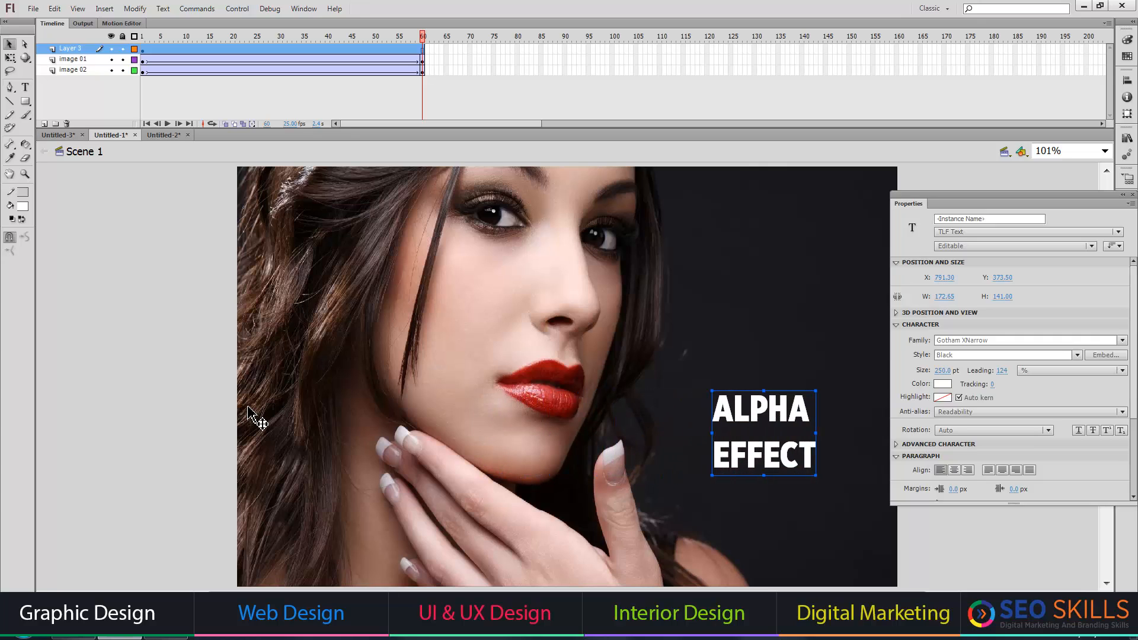
key("shift+Up")
key("shift+Up")
key("shift+Up")
key("shift+Up")
key("shift+Up")
key("shift+Right")
key("shift+Right")
key("shift+Right")
key("shift+Right")
key("shift+Right")
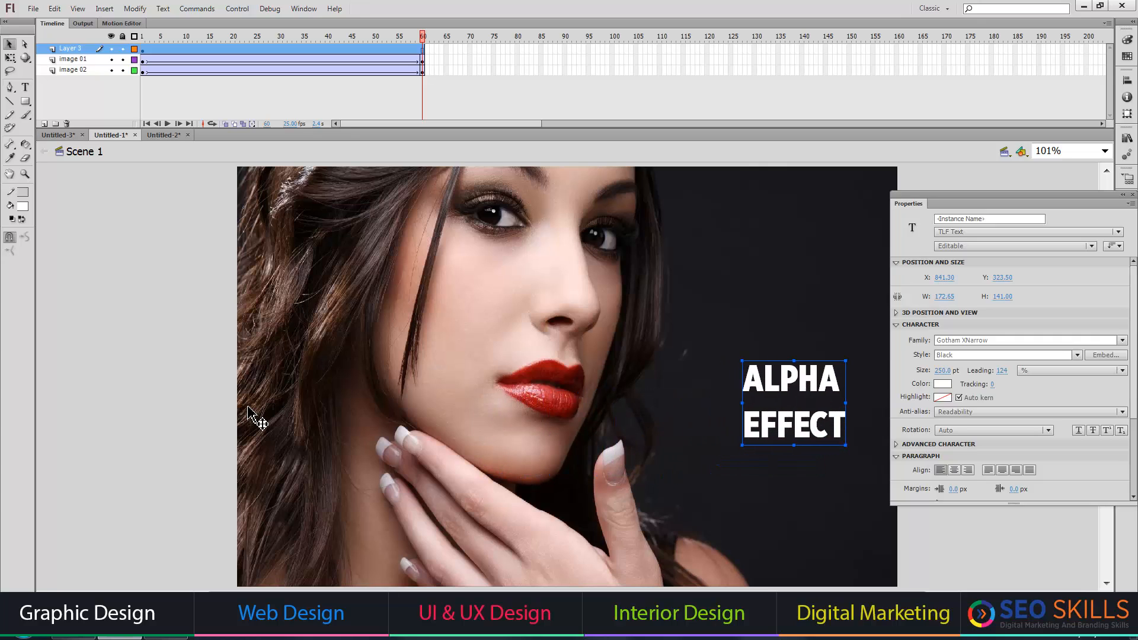
Test the movie to review the image cross-fade with the text, close the preview, and switch to the Untitled-2 document.
key("ctrl+Return")
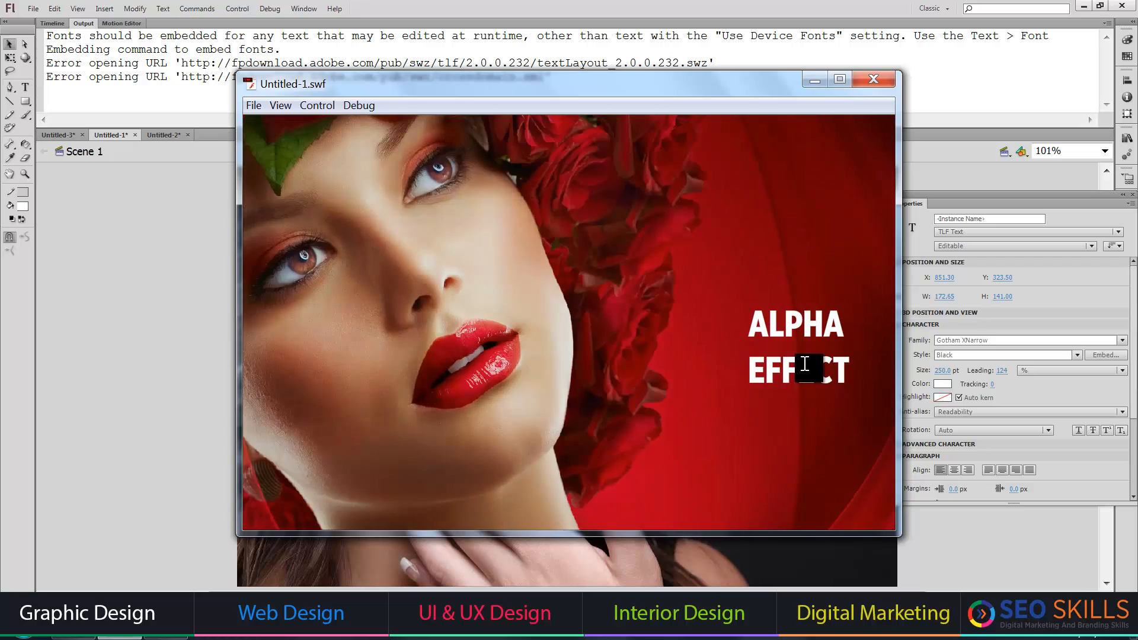
left_click(878, 79)
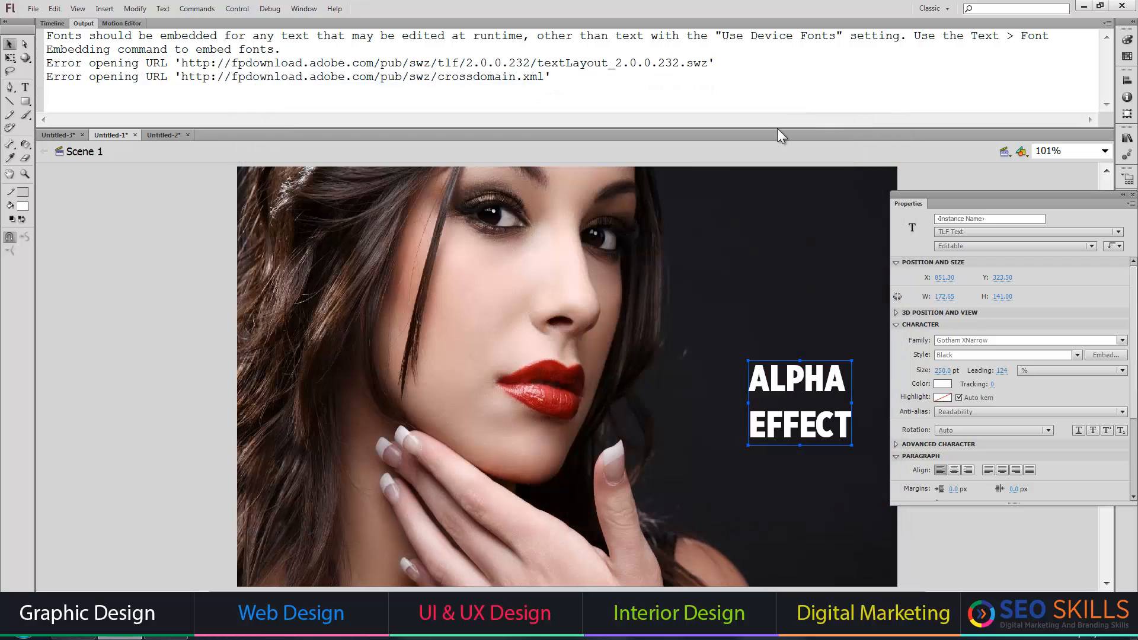
left_click(171, 136)
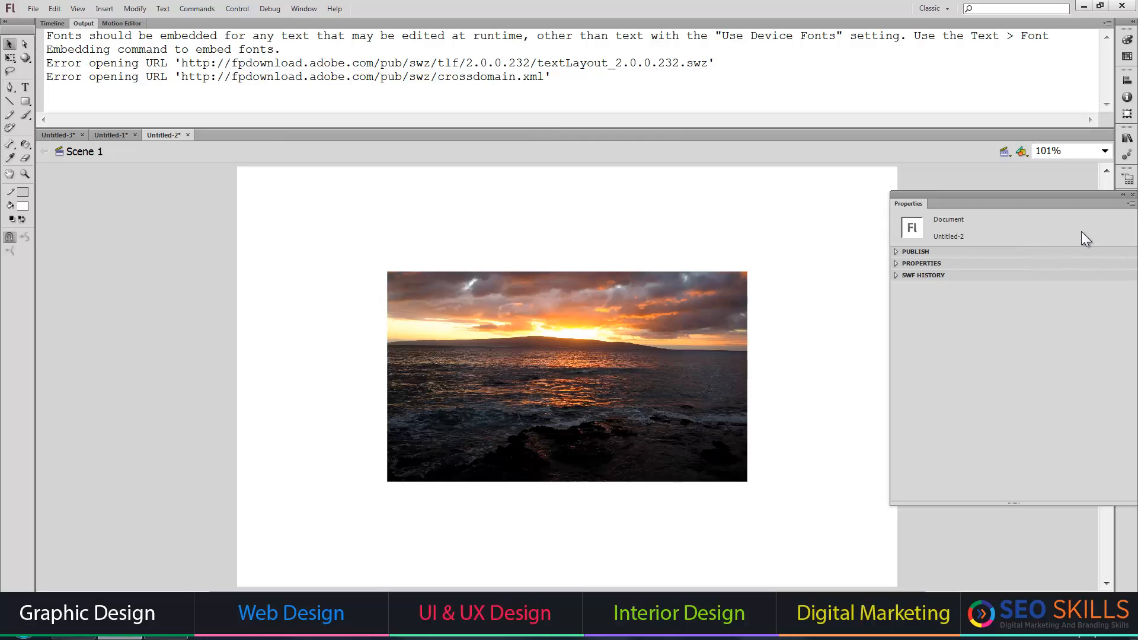
Create a classic tween on the sunset image's Layer 1, unlock the layer, and add an ending keyframe at frame 100.
left_click(1132, 195)
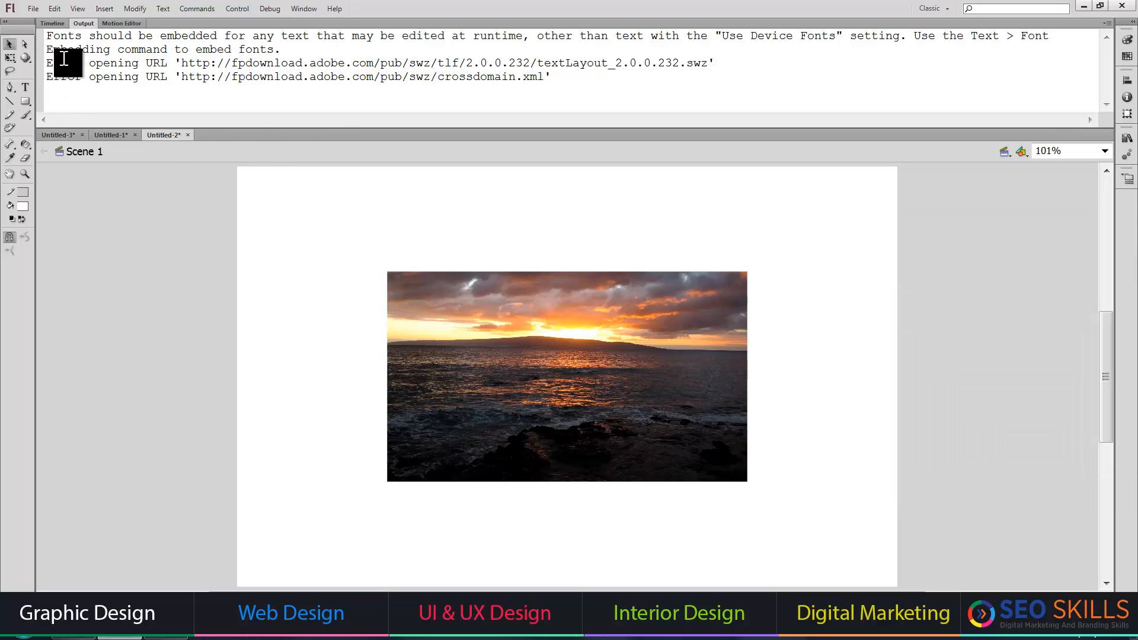
left_click(52, 23)
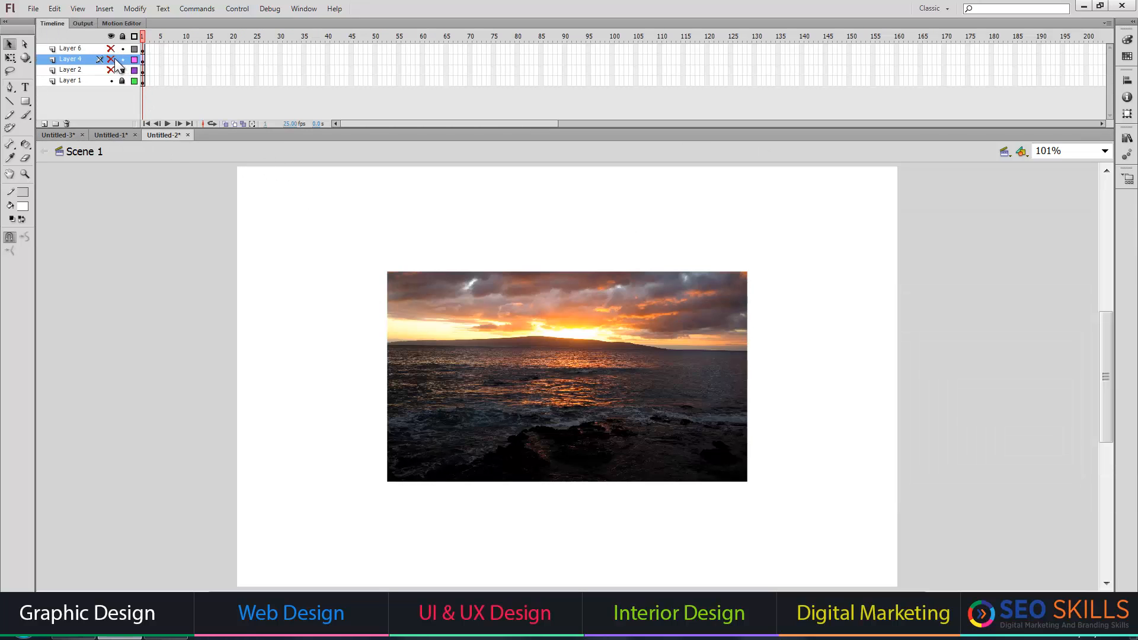
left_click(111, 81)
left_click(111, 81)
left_click(144, 80)
right_click(144, 80)
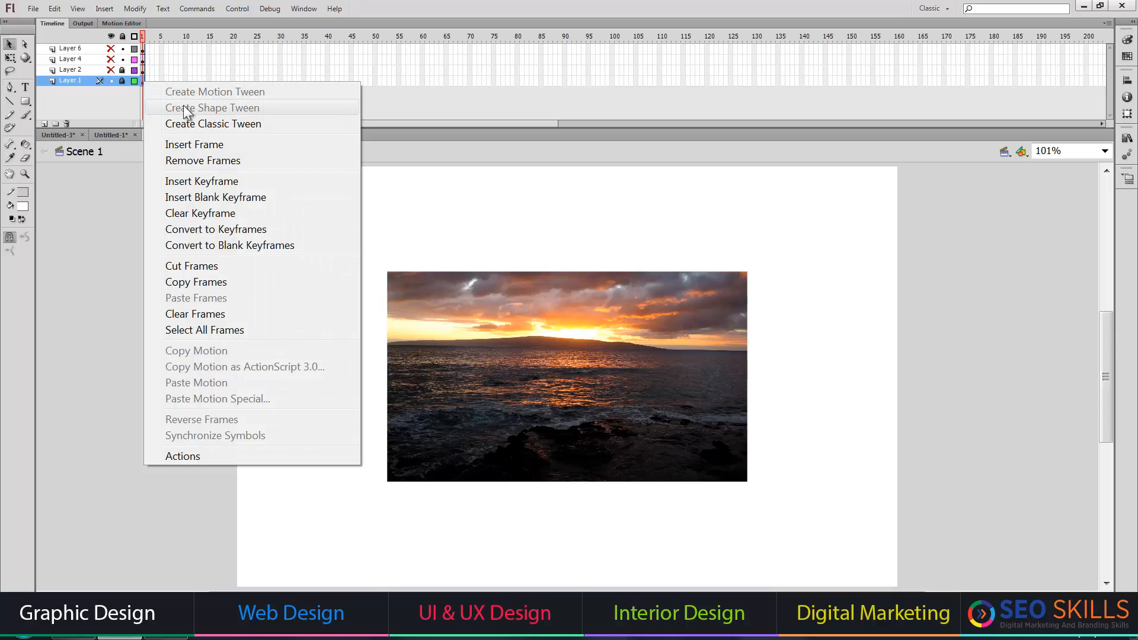
left_click(194, 125)
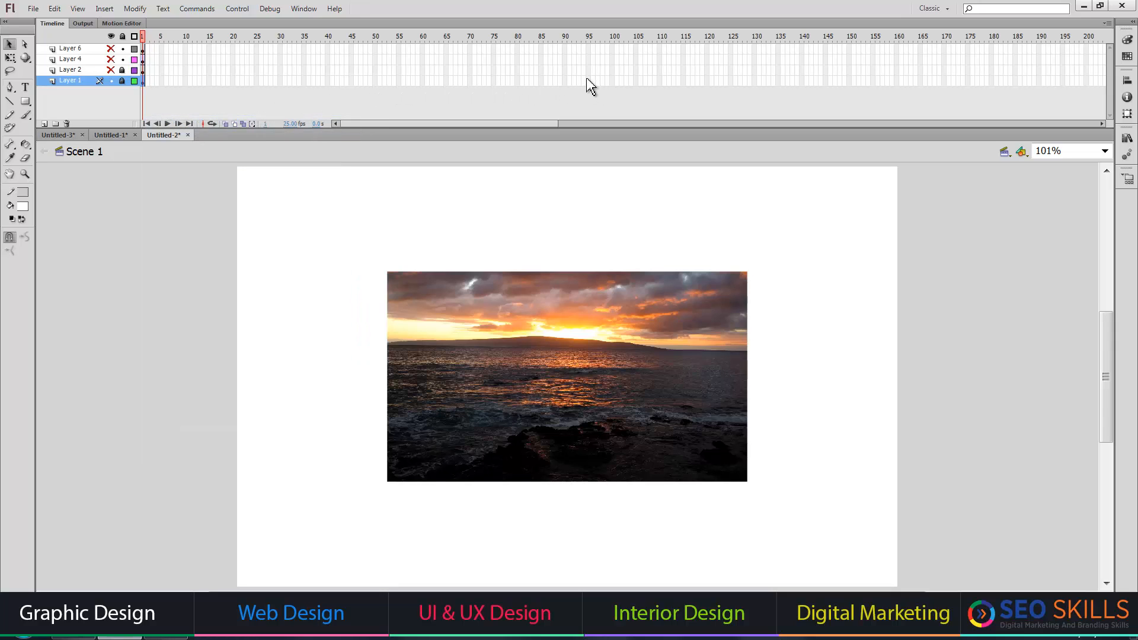
left_click(612, 79)
key("F6")
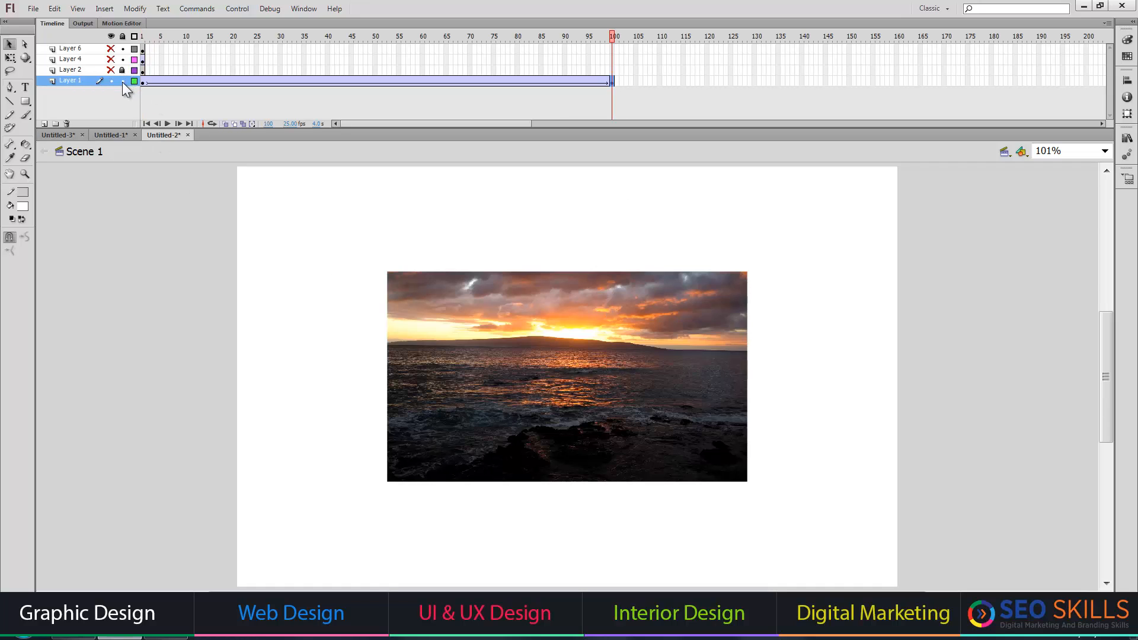
Apply the Alpha color effect at 0% to the sunset image at frame 100 and play the fade.
left_click(463, 285)
key("ctrl+F3")
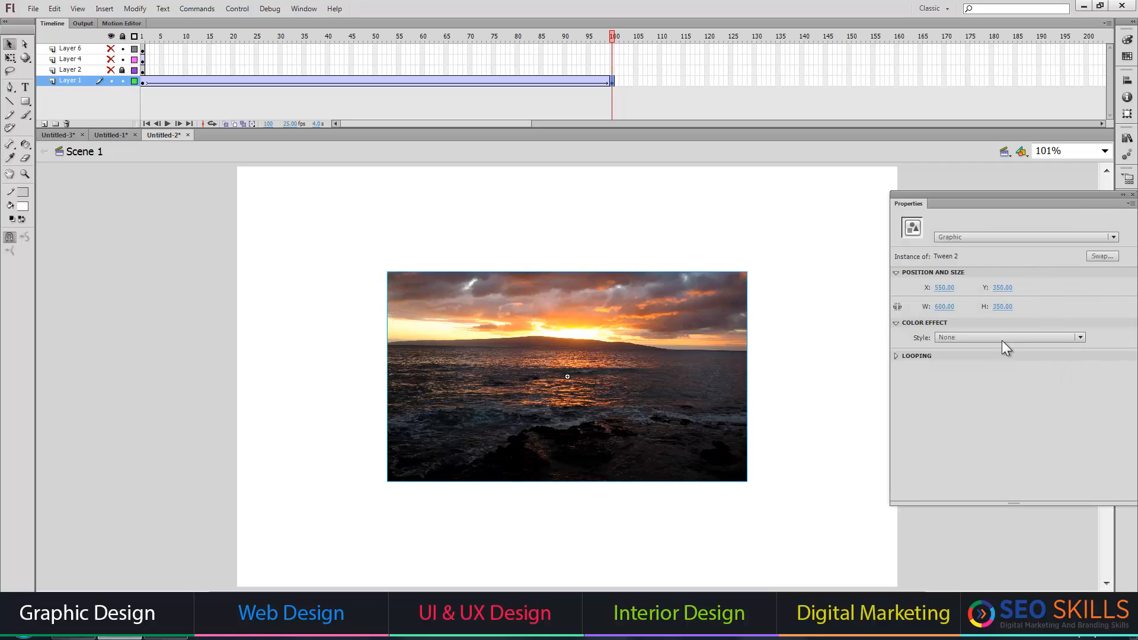
left_click(973, 339)
left_click(973, 339)
left_click(972, 339)
left_click(973, 418)
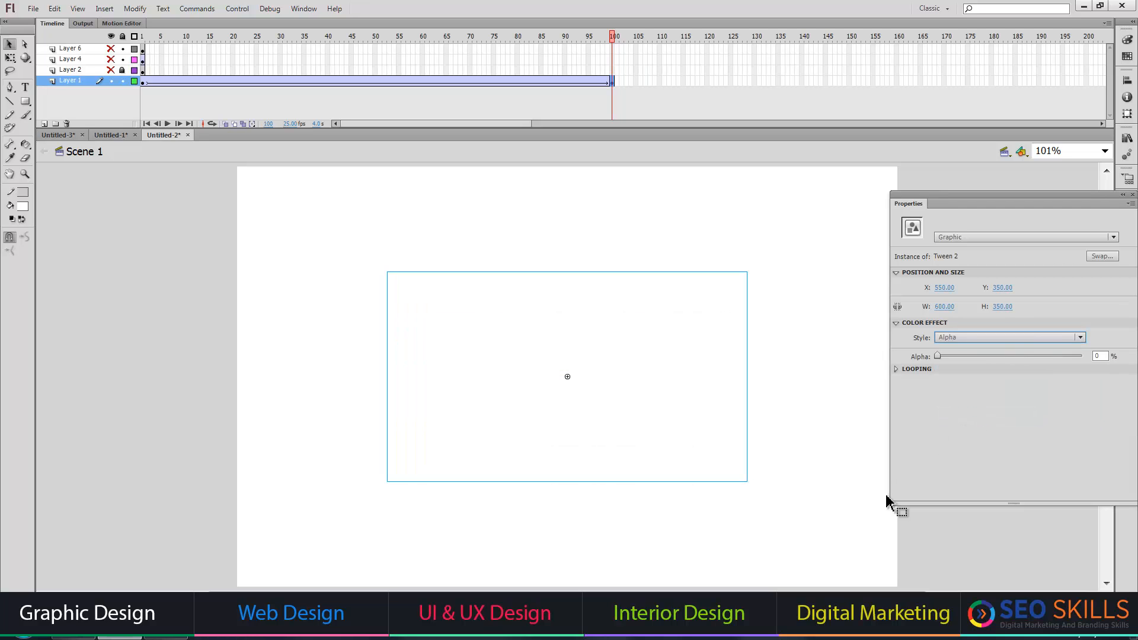
left_click(846, 513)
key("Return")
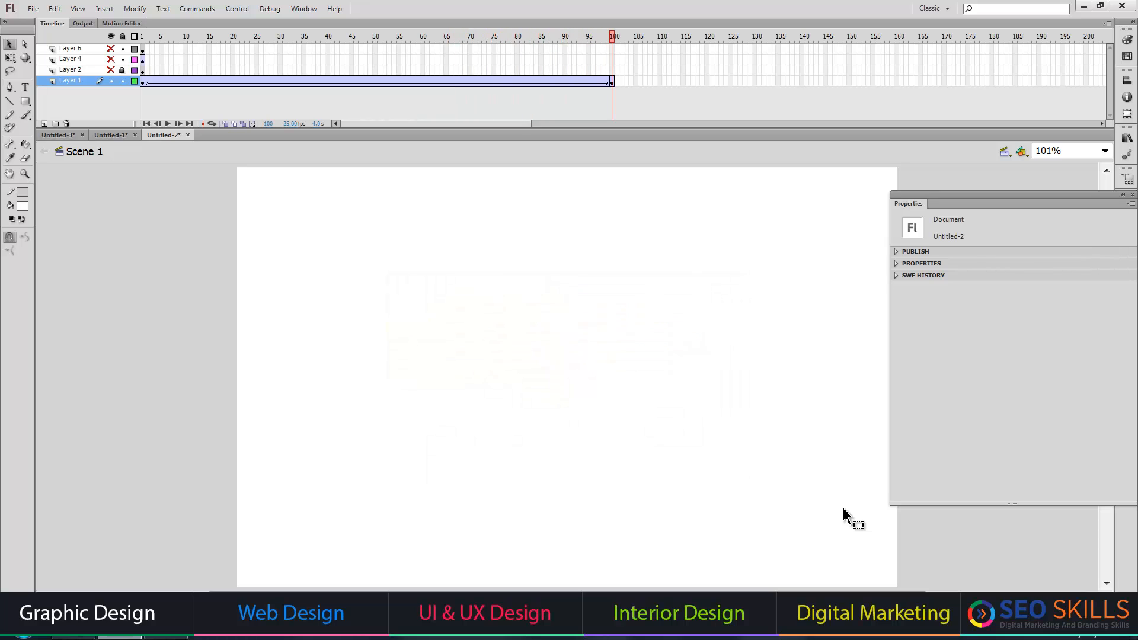
Change the document's background color to black and play the timeline.
key("ctrl+j")
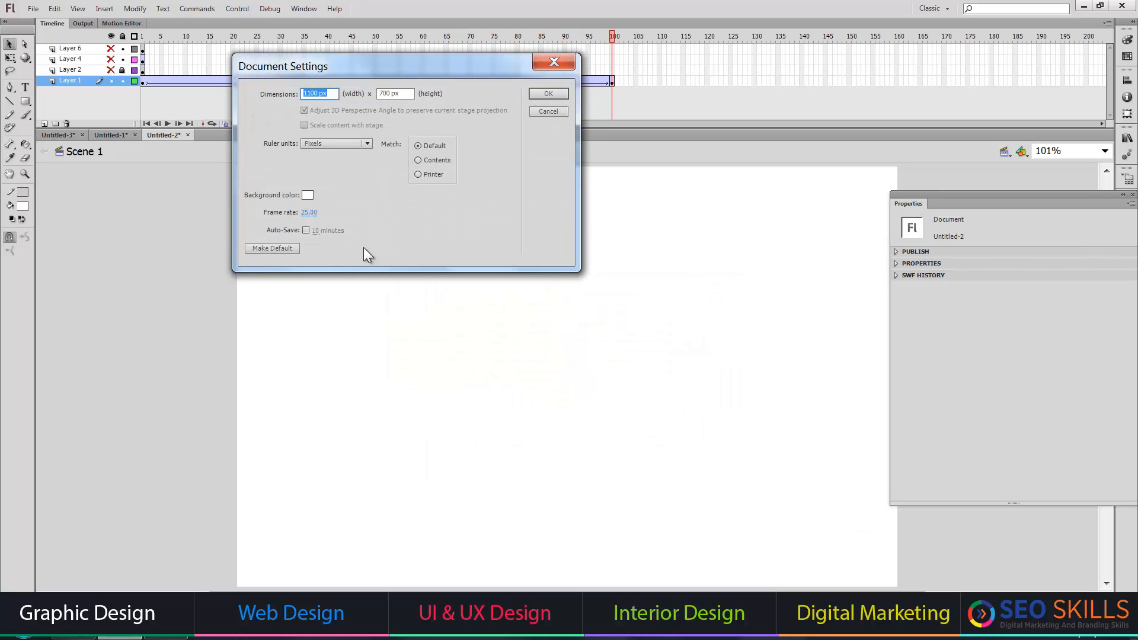
left_click(308, 197)
left_click(307, 213)
left_click(547, 93)
key("Return")
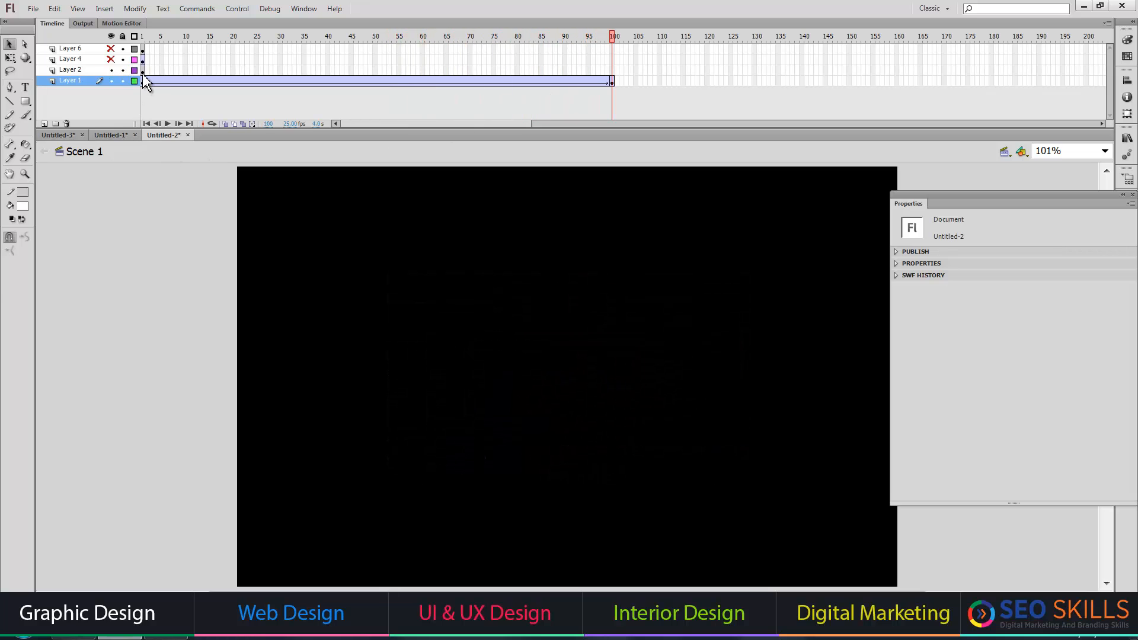
Create a classic tween on the lake image in Layer 2 with an ending keyframe at frame 100.
left_click(142, 70)
right_click(142, 70)
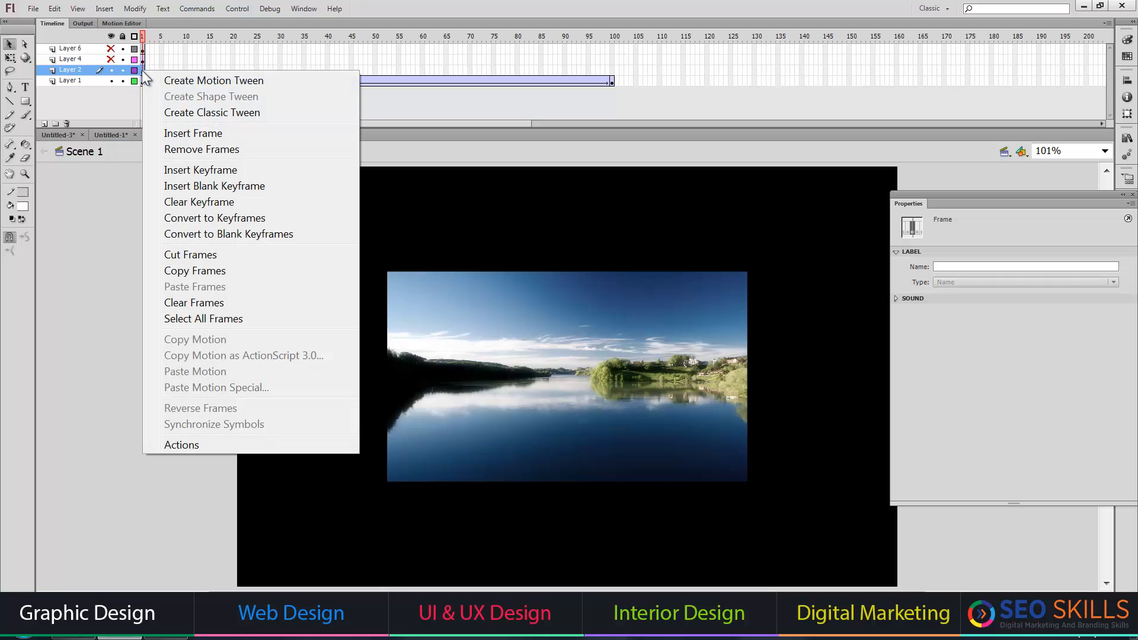
left_click(220, 112)
left_click(613, 71)
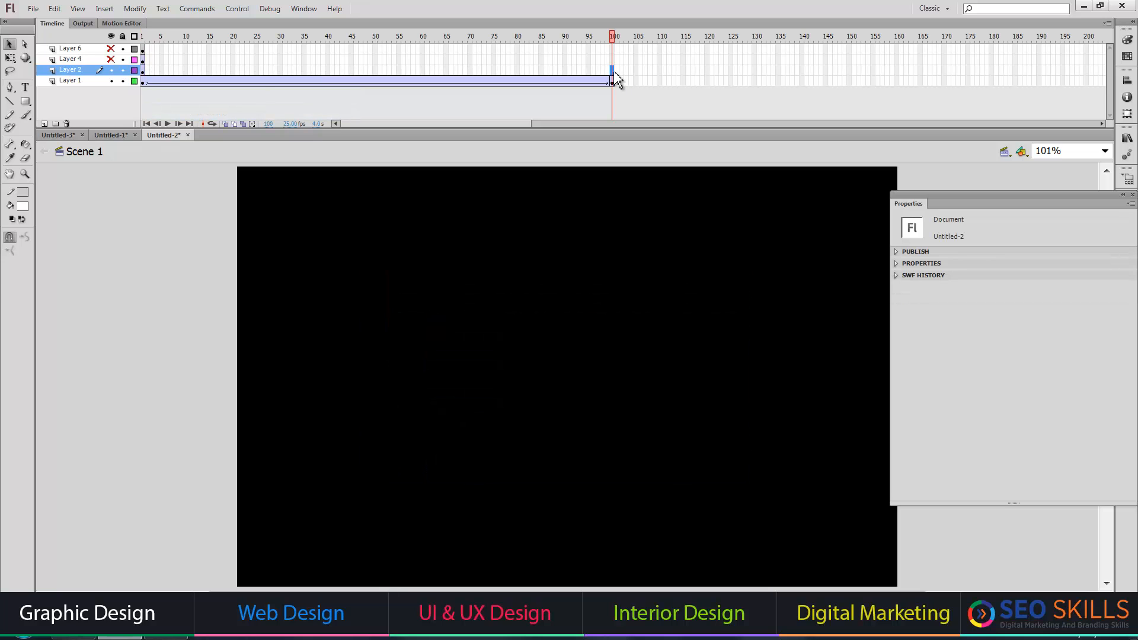
key("F6")
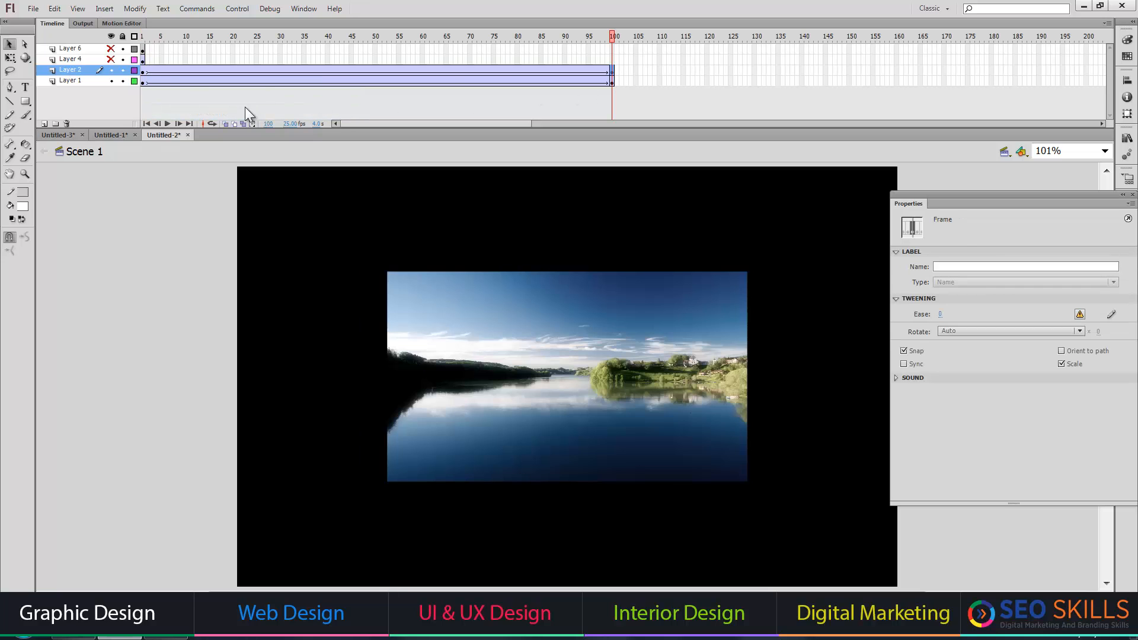
Apply the Alpha color effect to the lake image at frame 1 of Layer 2 and play the timeline.
left_click(144, 70)
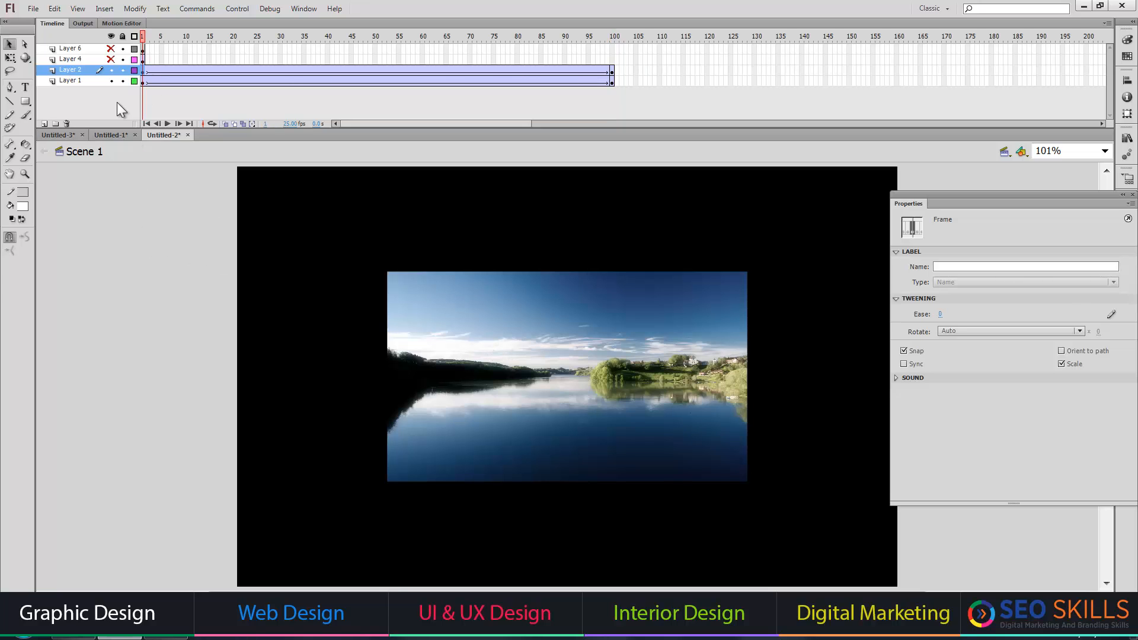
double_click(534, 368)
left_click(83, 159)
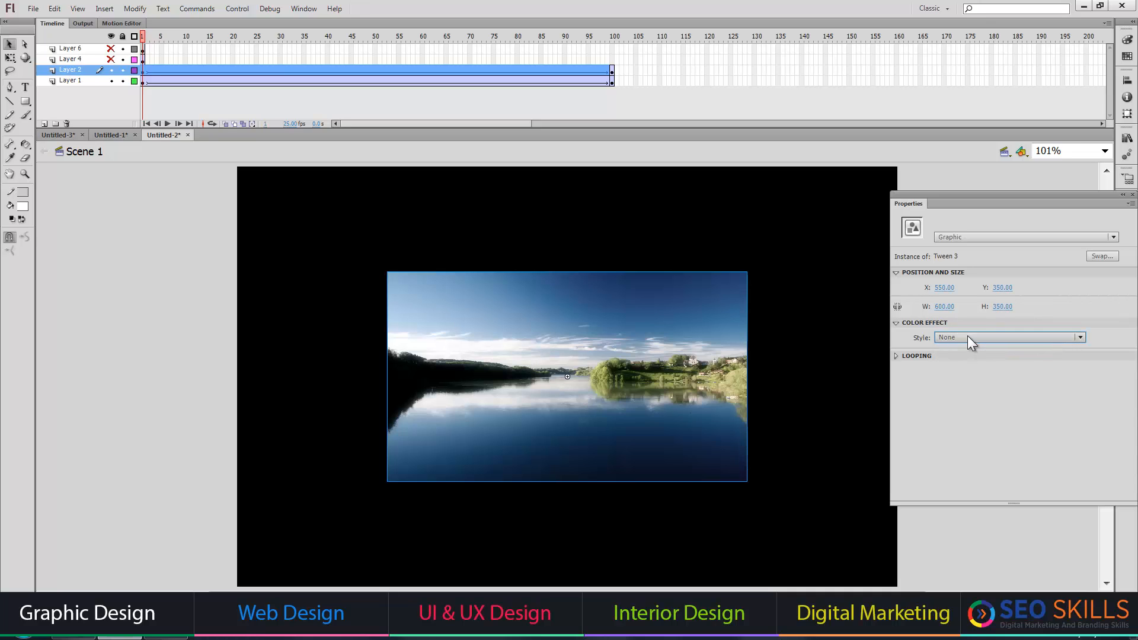
left_click(968, 336)
left_click(968, 335)
left_click(1049, 337)
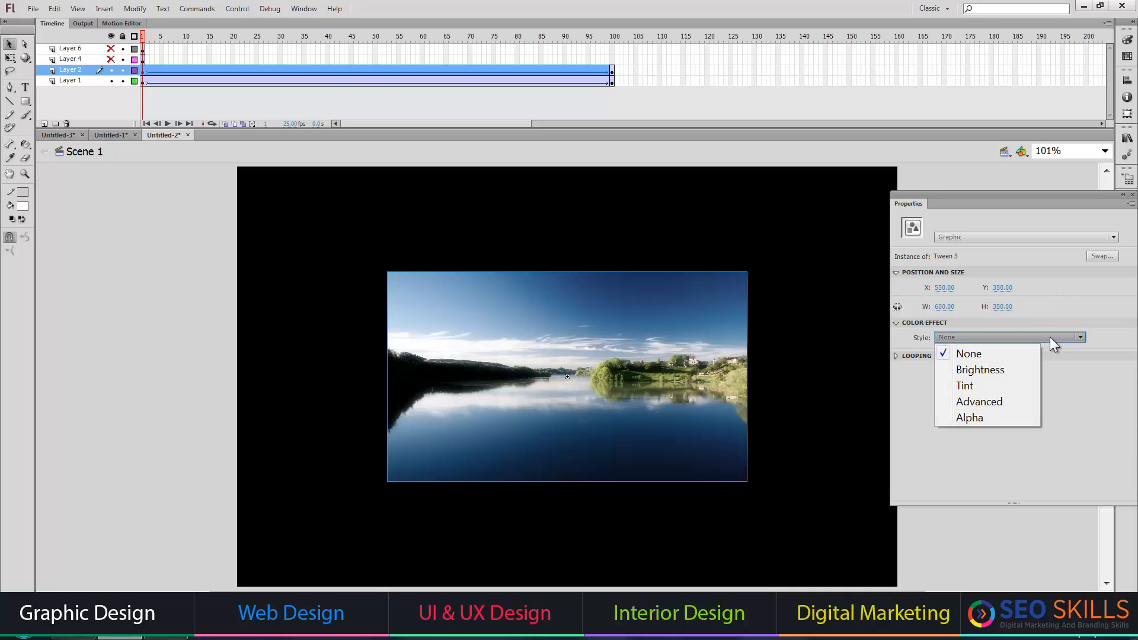
left_click(975, 419)
key("Return")
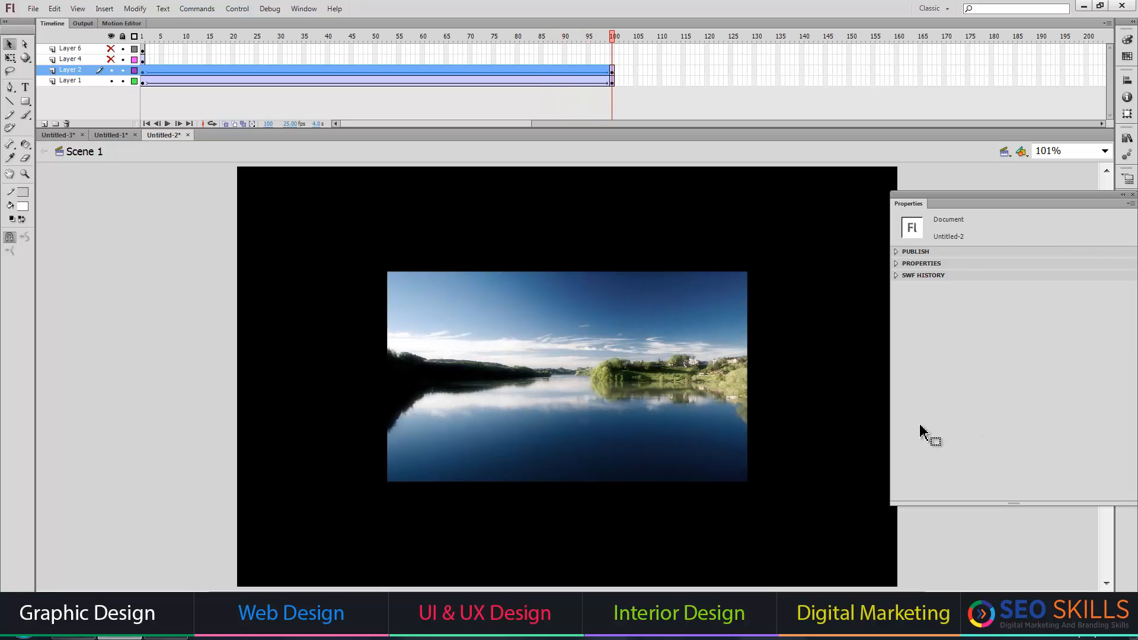
Hide Layers 1 and 2, show the orange panel on Layer 4, and insert a keyframe for its tween at frame 25.
left_click(144, 60)
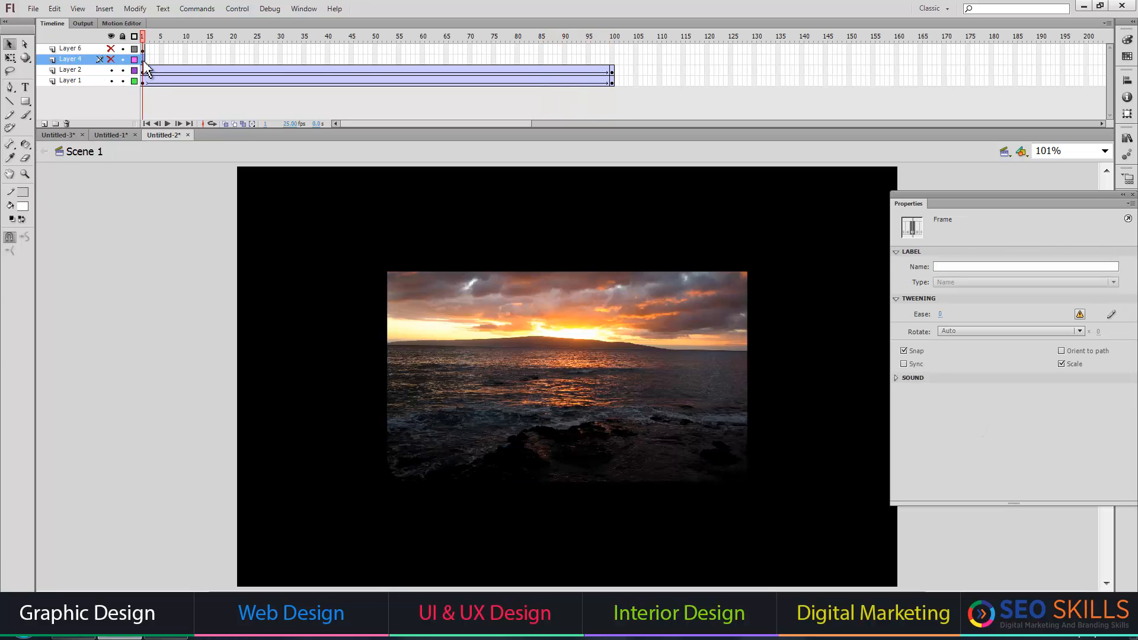
left_click(112, 80)
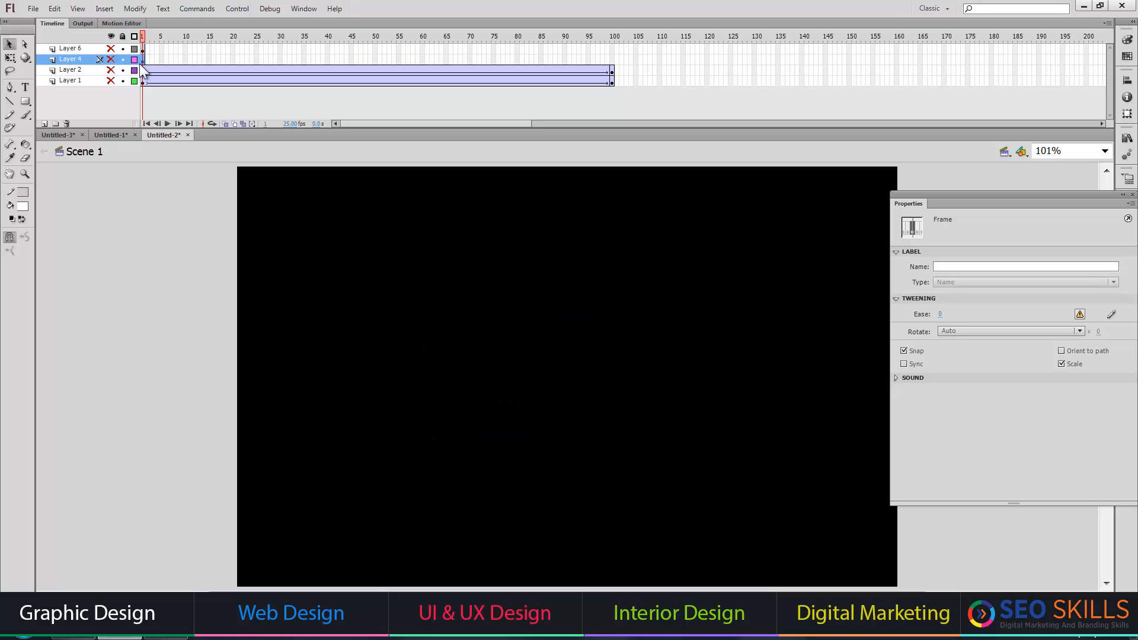
left_click(111, 60)
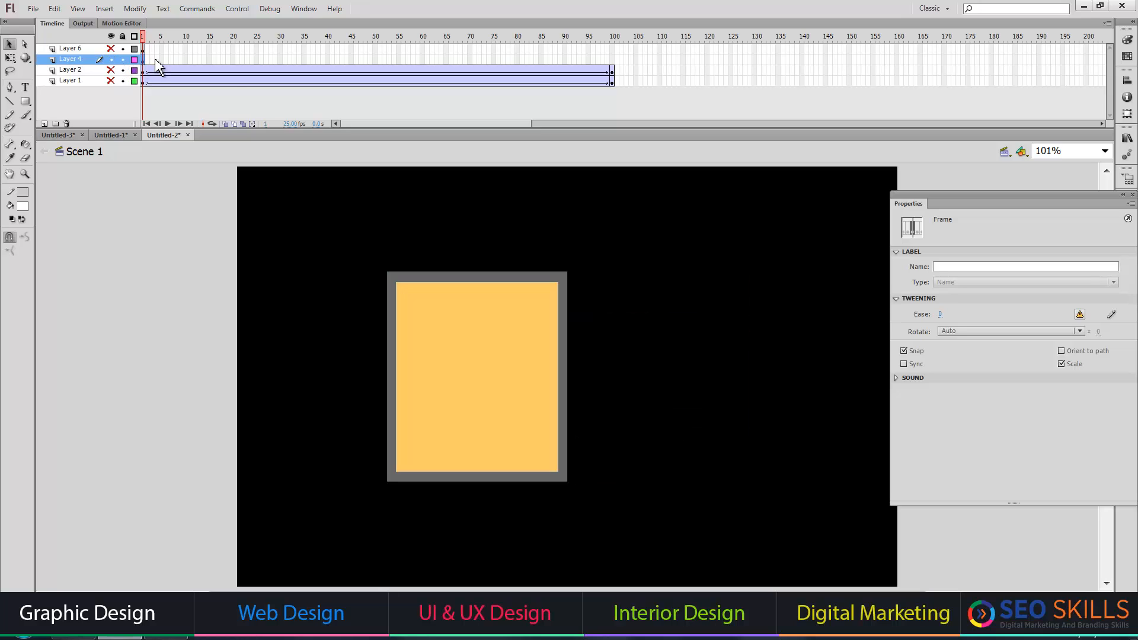
left_click(145, 61)
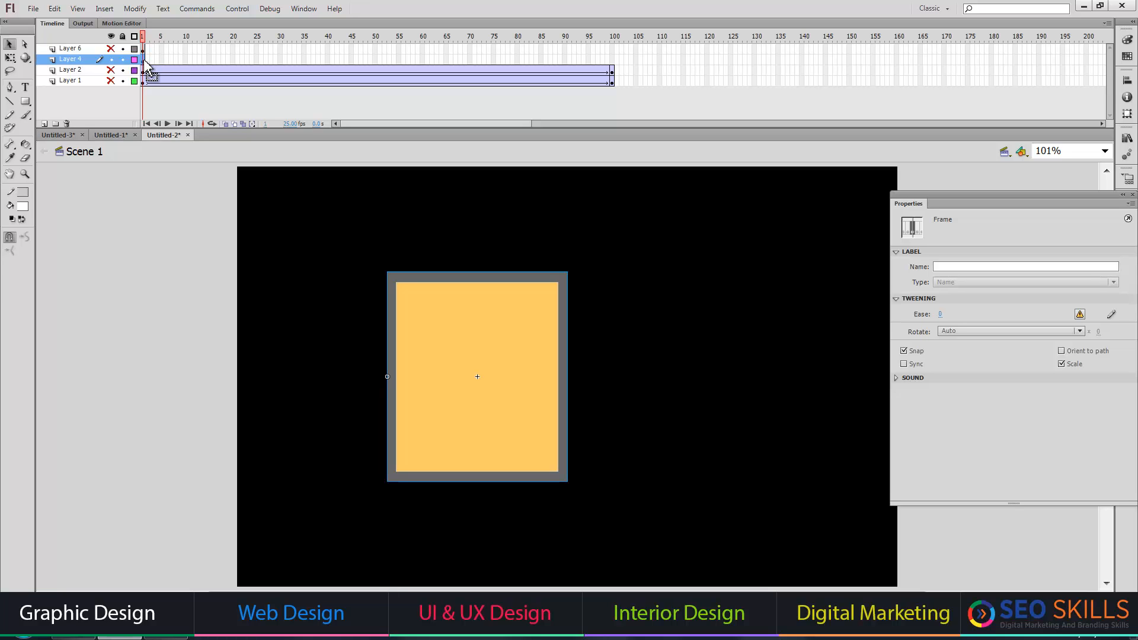
right_click(144, 62)
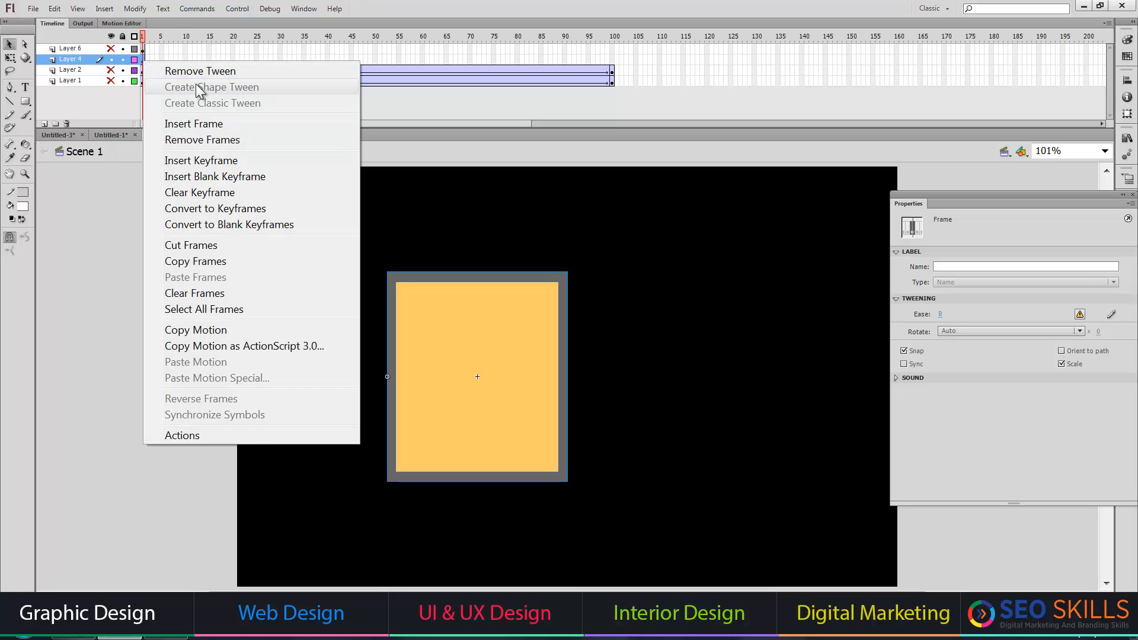
left_click(95, 221)
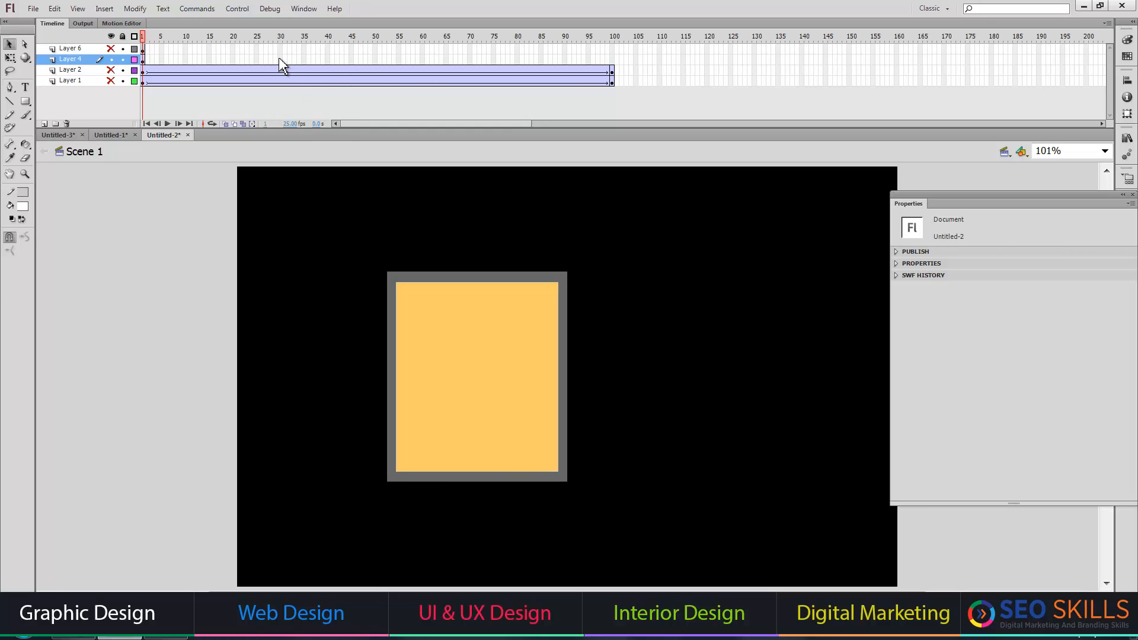
left_click(255, 59)
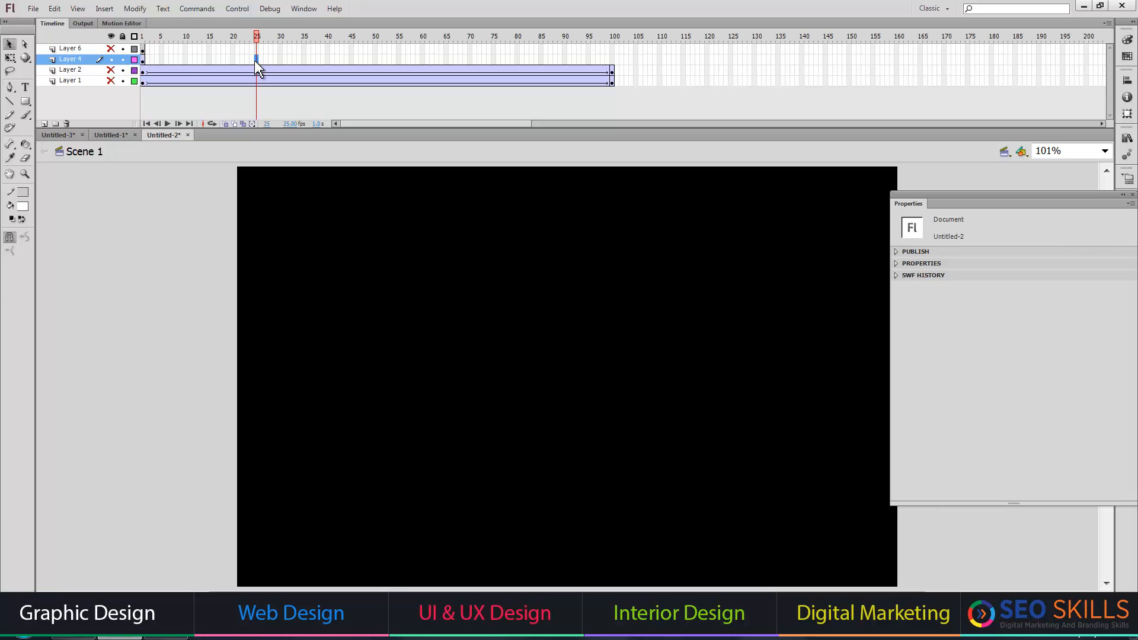
key("F6")
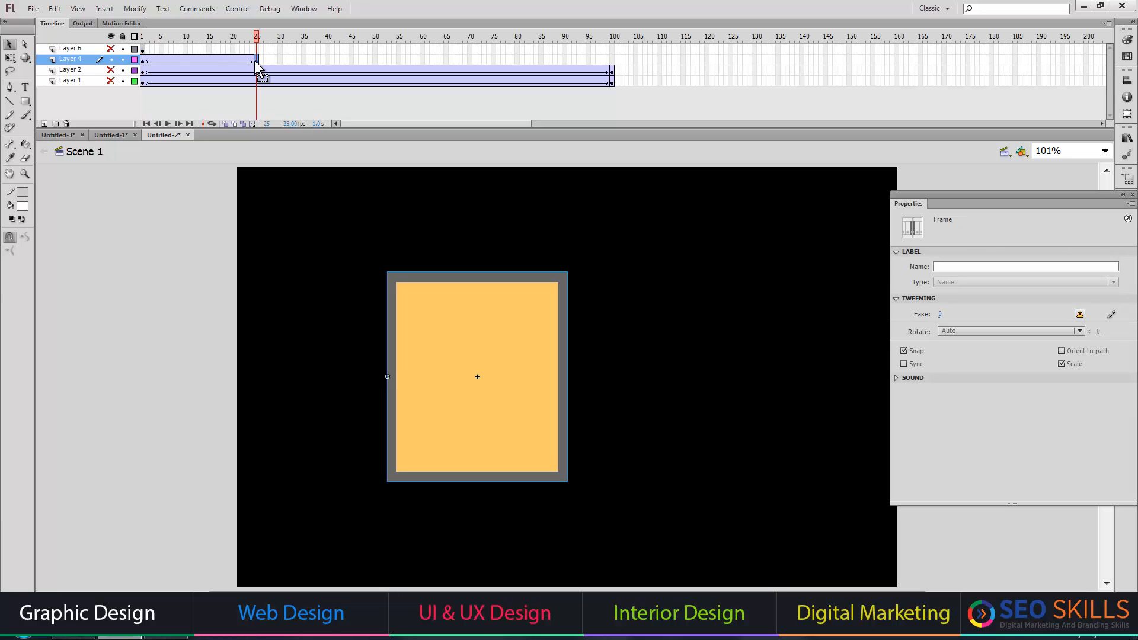
Flip the Layer 4 panel horizontally at frame 25 and skew its outer edge slightly downward with Free Transform.
left_click(135, 8)
mouse_move(287, 186)
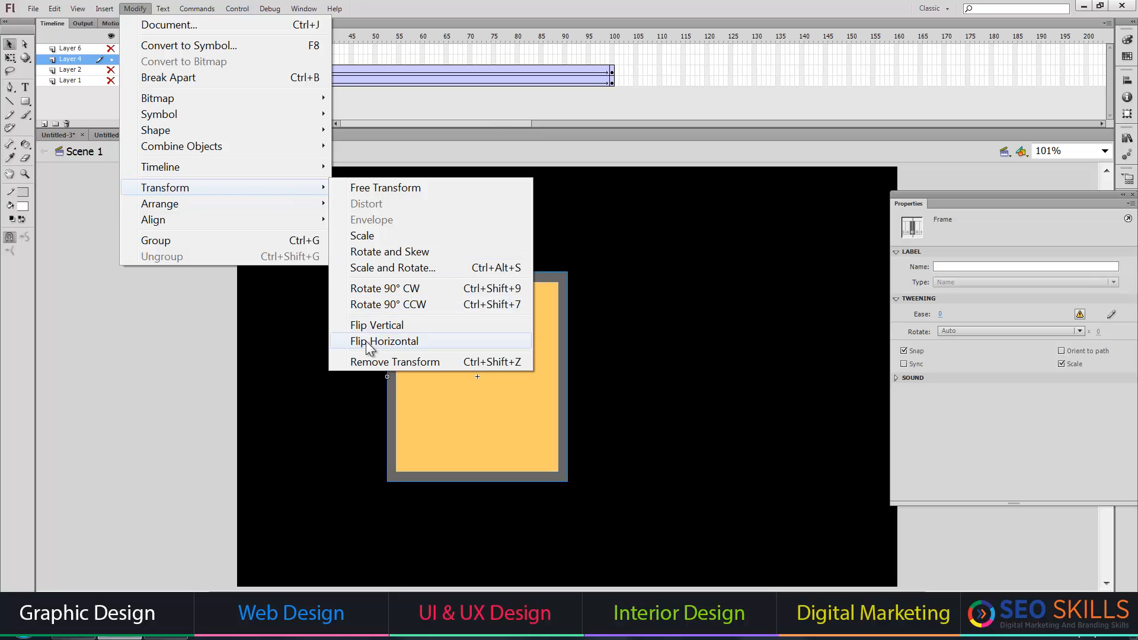
left_click(384, 341)
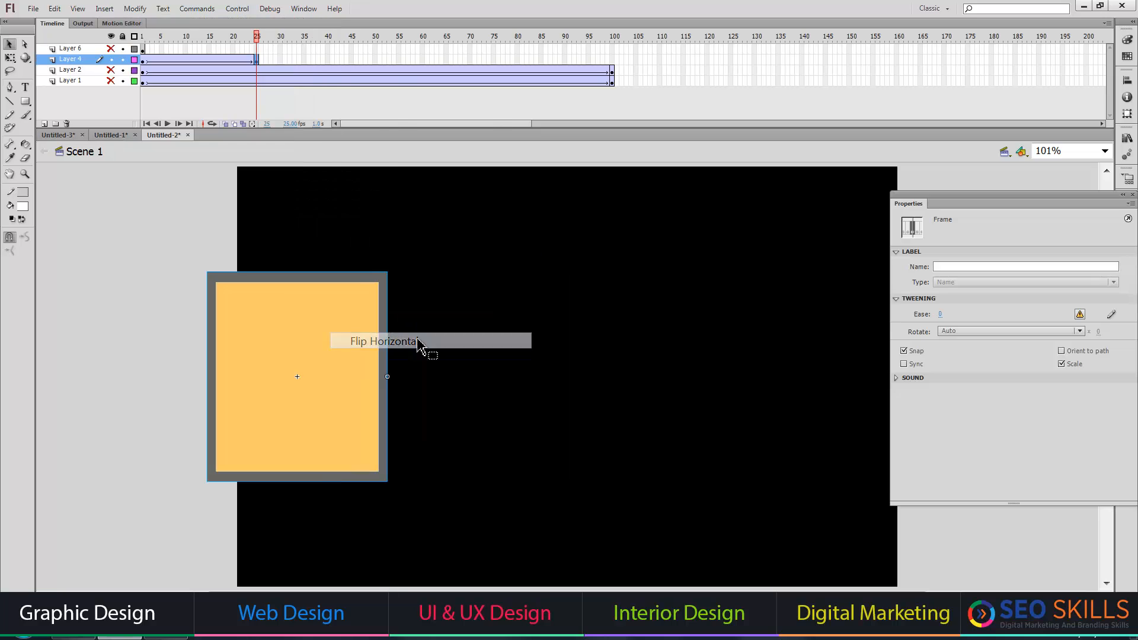
left_click(10, 57)
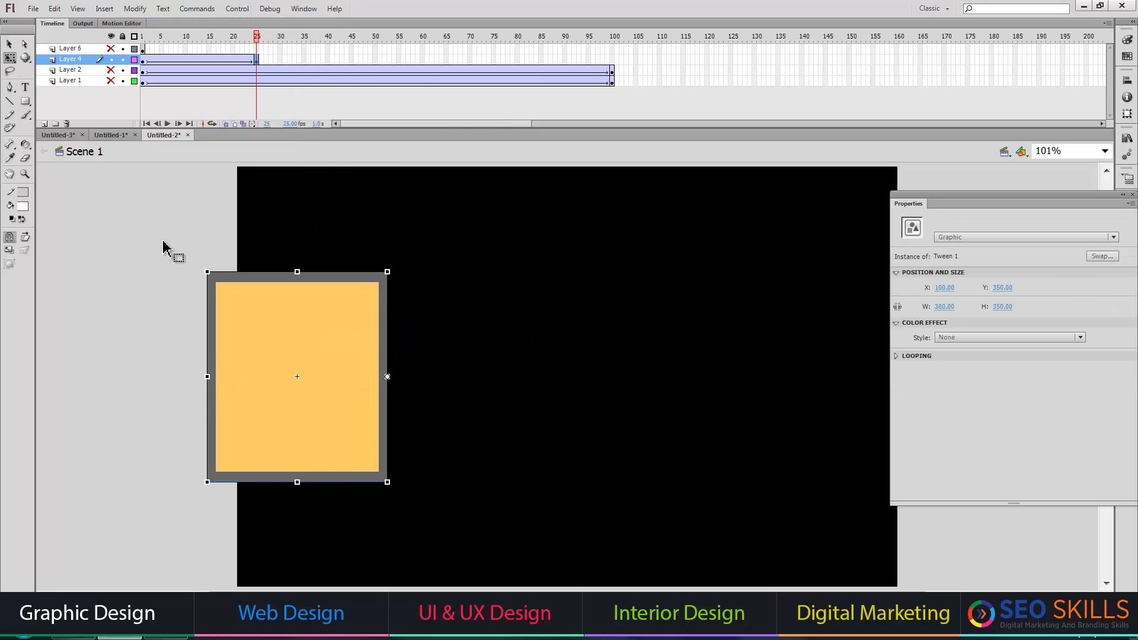
double_click(207, 409)
left_click(83, 152)
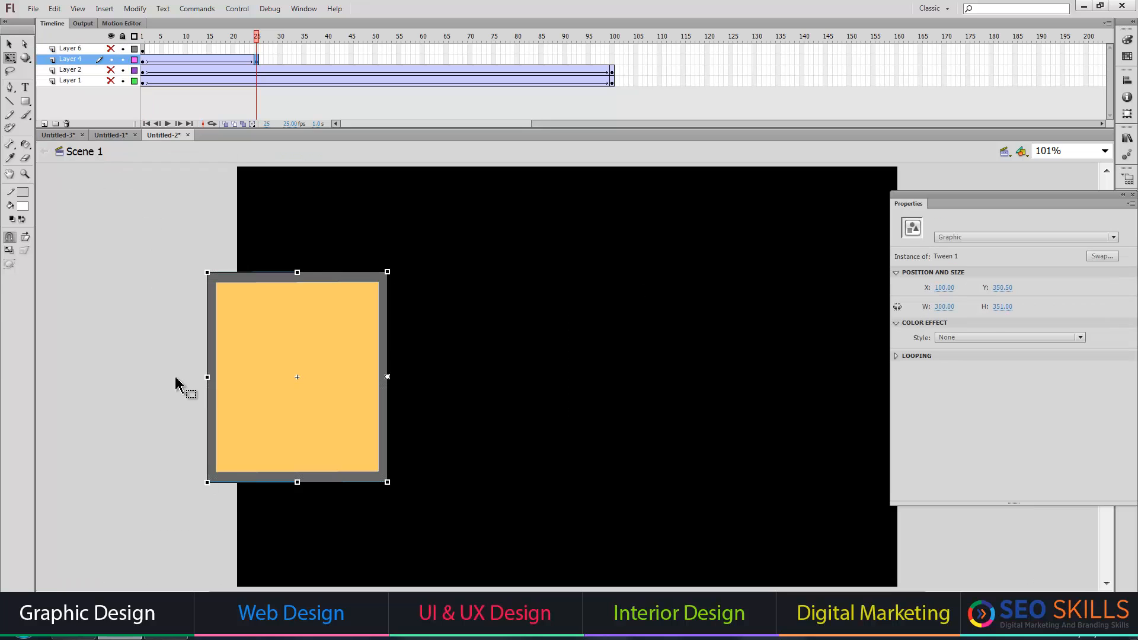
left_click_drag(203, 391, 203, 406)
Check the Layer 4 panel's opening motion at an in-between frame, then play it from the start.
left_click(204, 49)
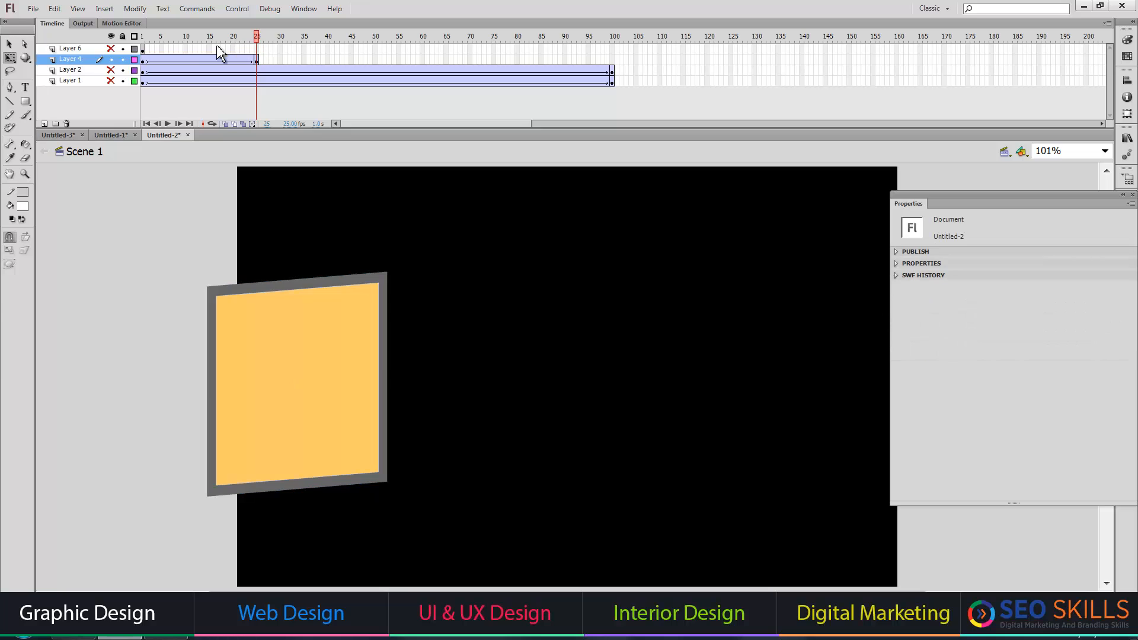
left_click(148, 39)
key("Return")
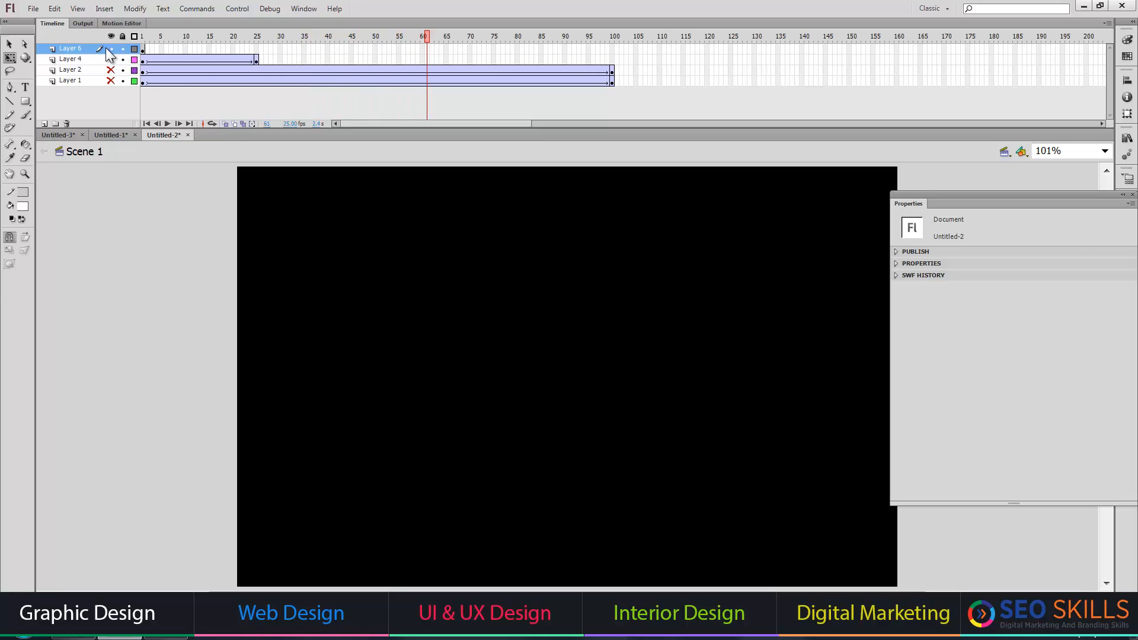
Create a classic tween for the window panel on Layer 6 from frame 1, with its end keyframe at frame 25.
left_click(144, 49)
right_click(143, 51)
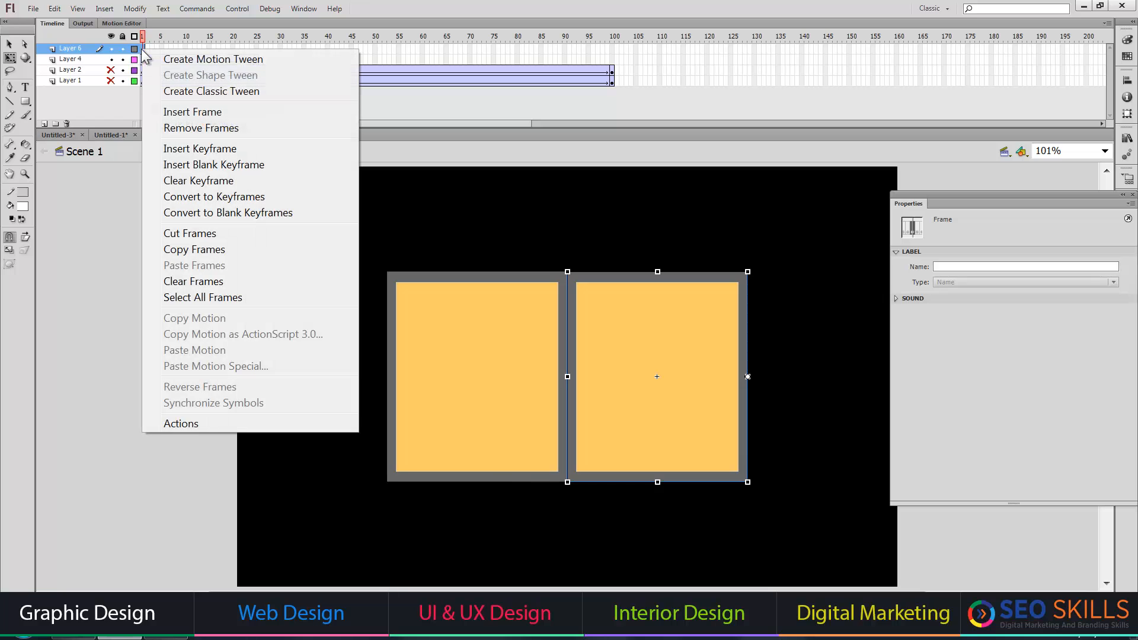
left_click(191, 90)
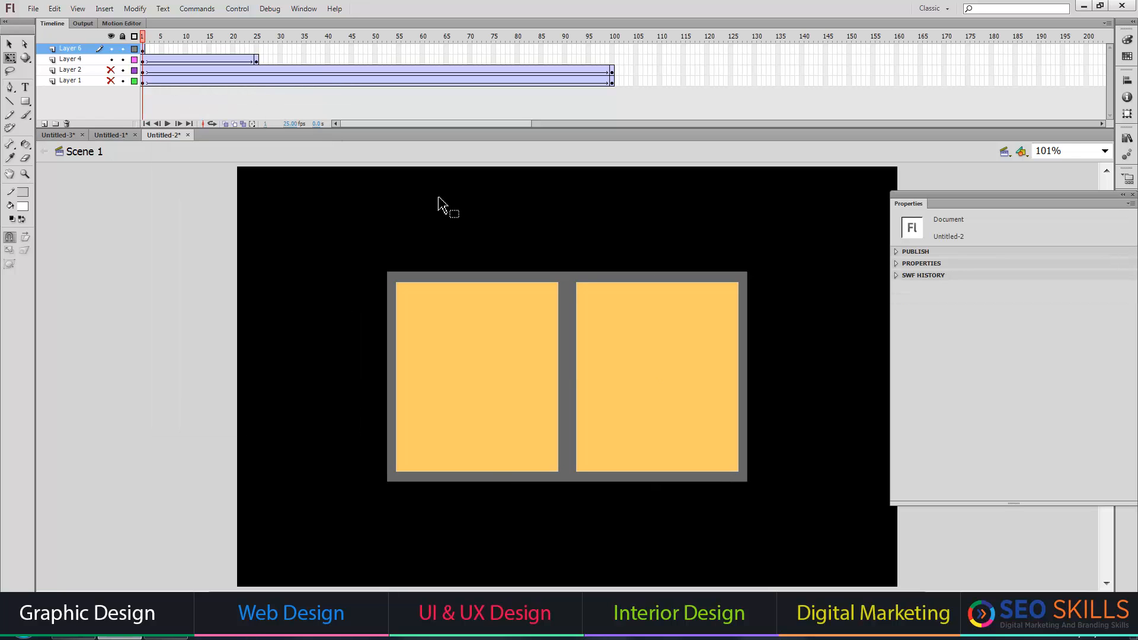
left_click(143, 49)
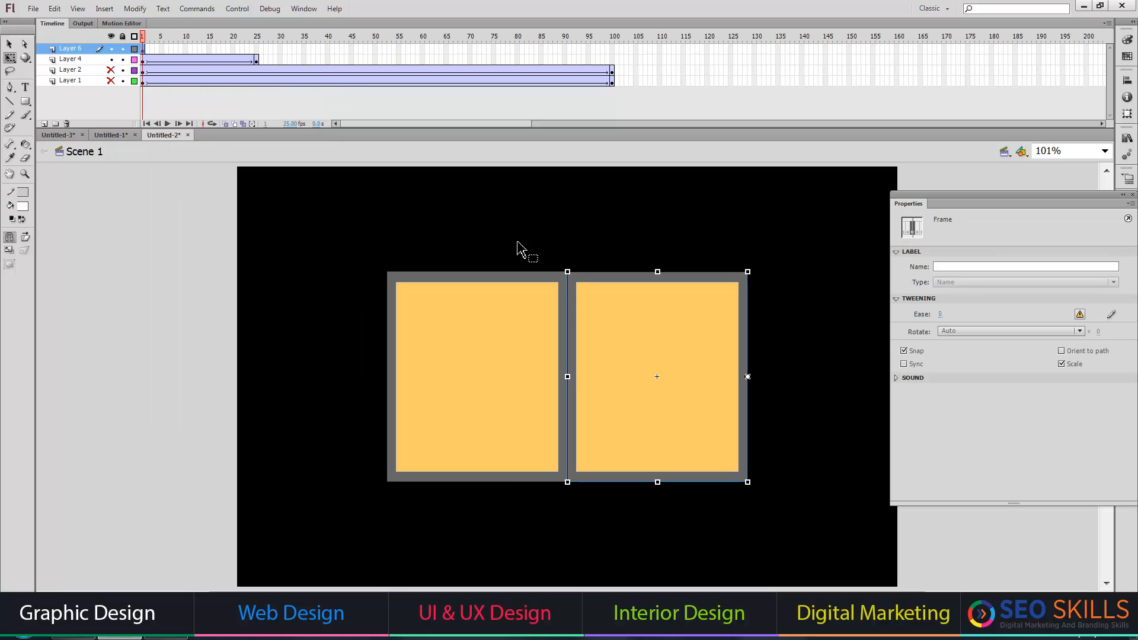
left_click(257, 50)
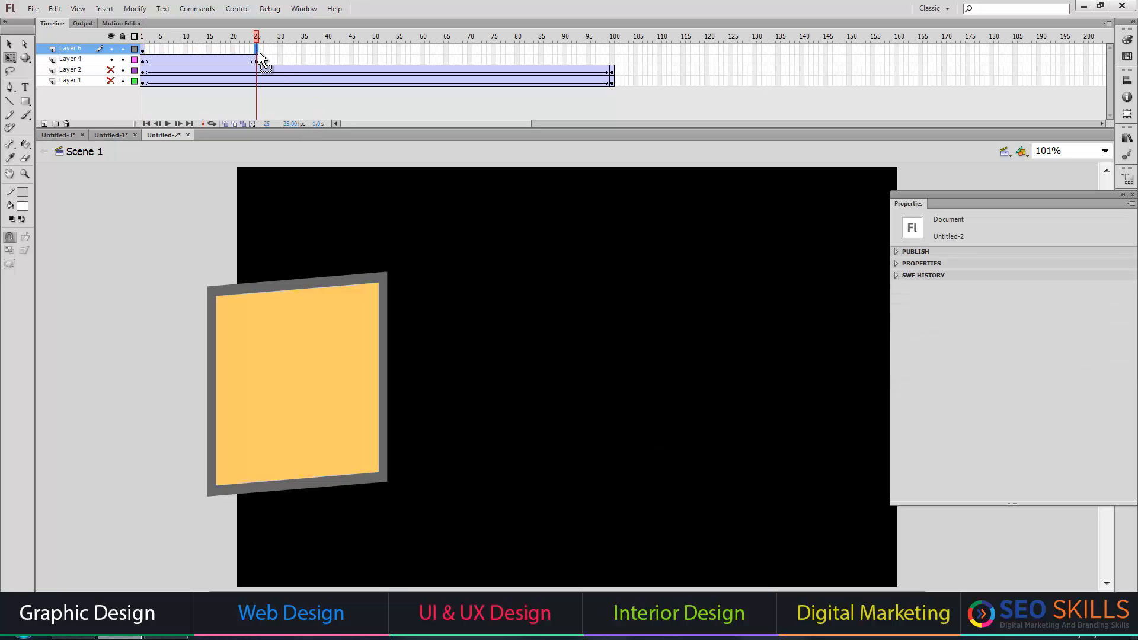
key("F6")
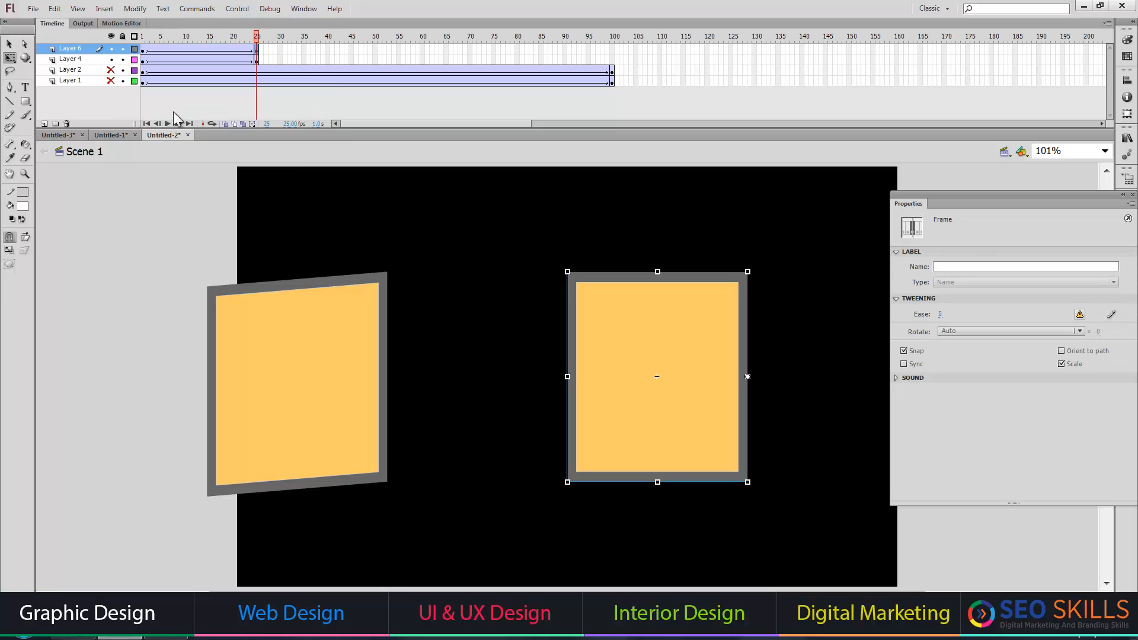
Flip the Layer 6 panel horizontally at frame 25 and skew its outer edge slightly downward with Free Transform.
left_click(135, 9)
mouse_move(233, 192)
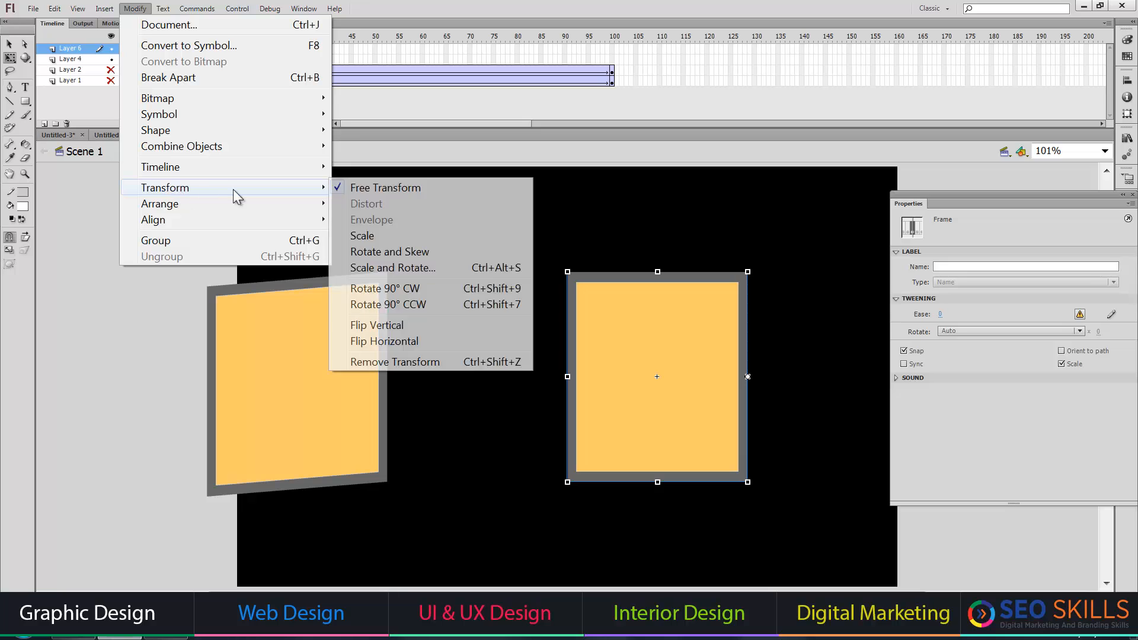
left_click(399, 350)
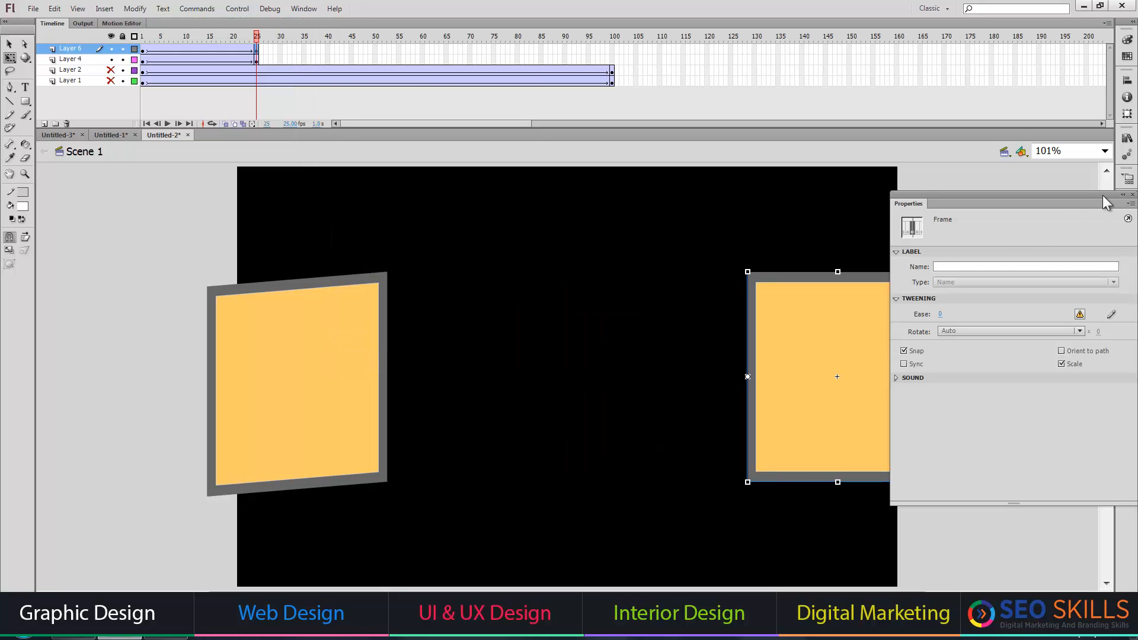
left_click(1133, 195)
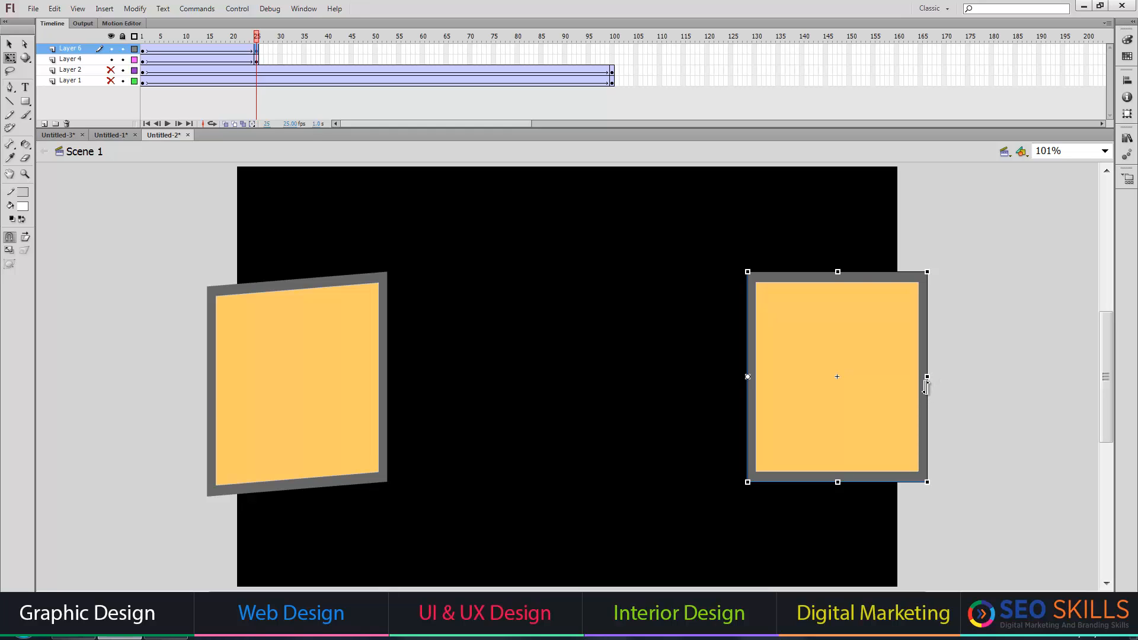
left_click_drag(925, 405, 931, 387)
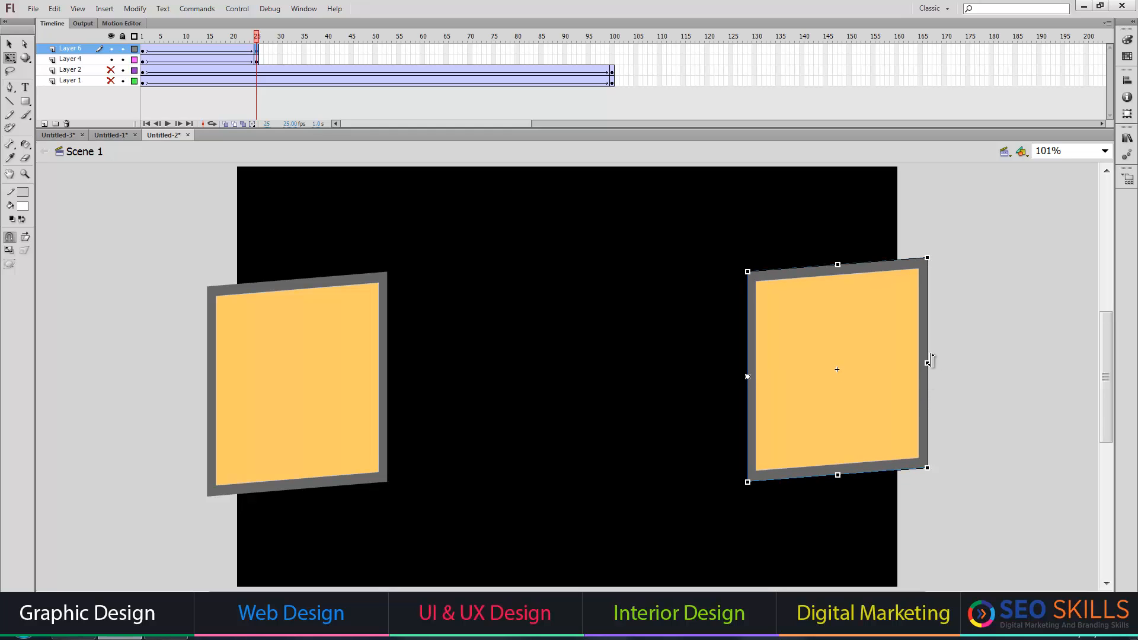
double_click(930, 404)
left_click(71, 152)
left_click_drag(929, 377, 929, 401)
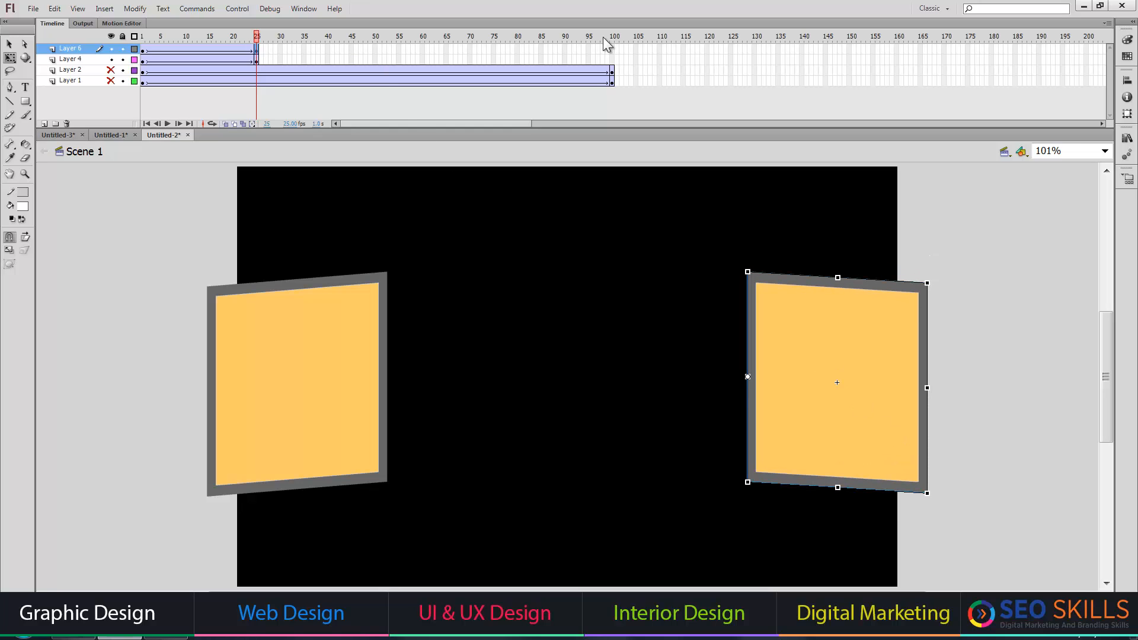
Extend Layers 6 and 4 to frame 100 with end keyframes so both opened panels stay on stage.
left_click(612, 51)
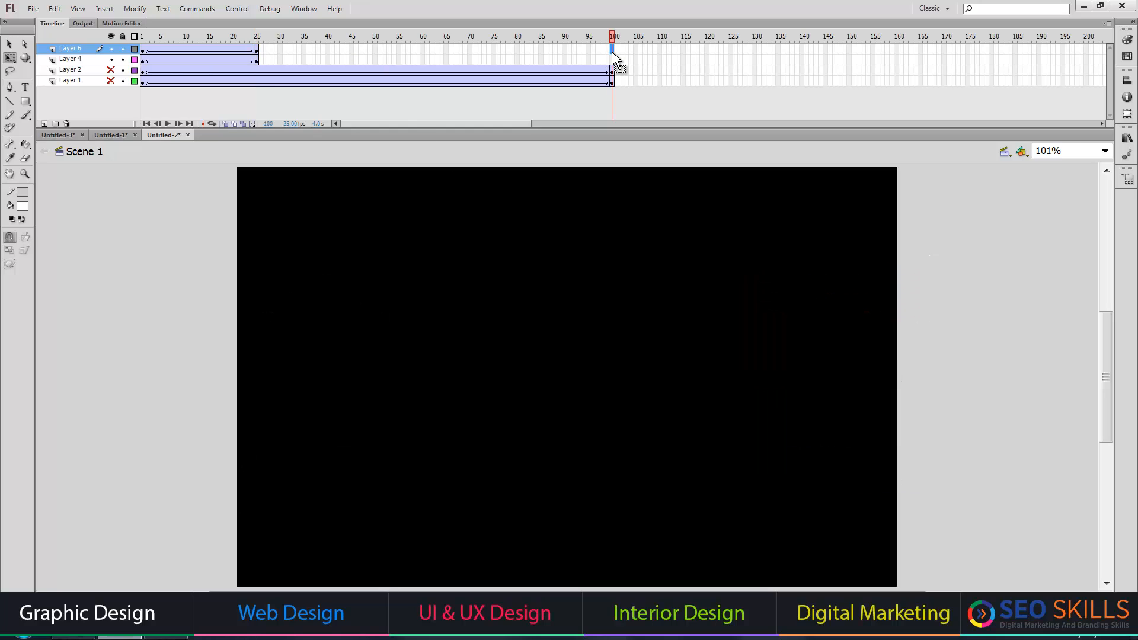
key("F5")
left_click(612, 60)
key("F5")
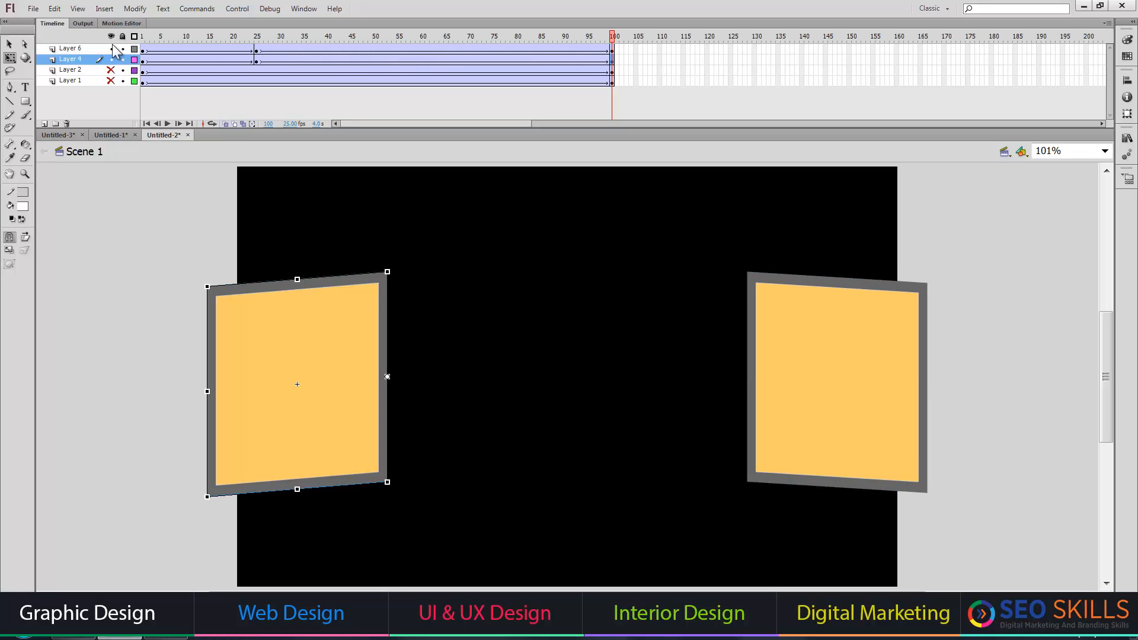
Test the finished movies of Untitled-2, Untitled-3 and Untitled-1 one after another to review their animations.
key("ctrl+Return")
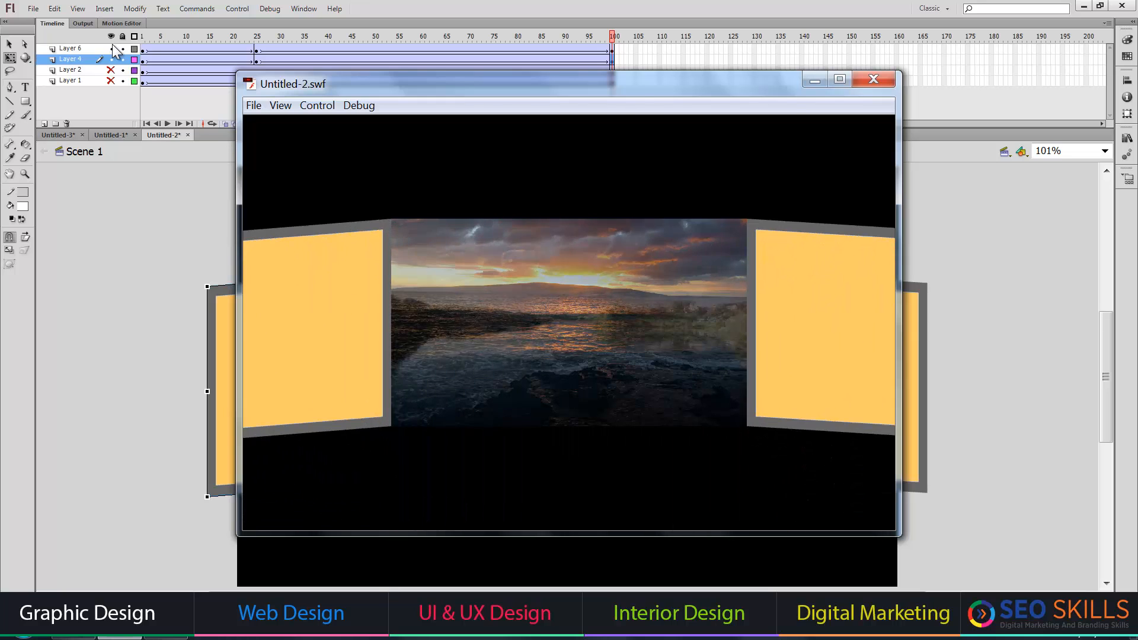
left_click(871, 80)
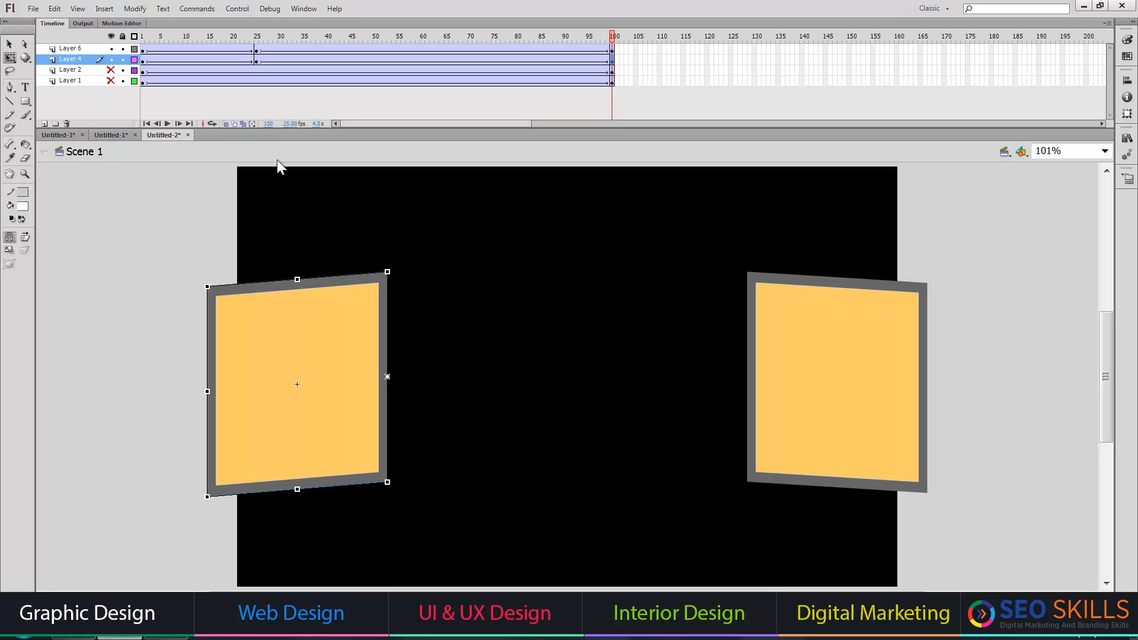
left_click(64, 136)
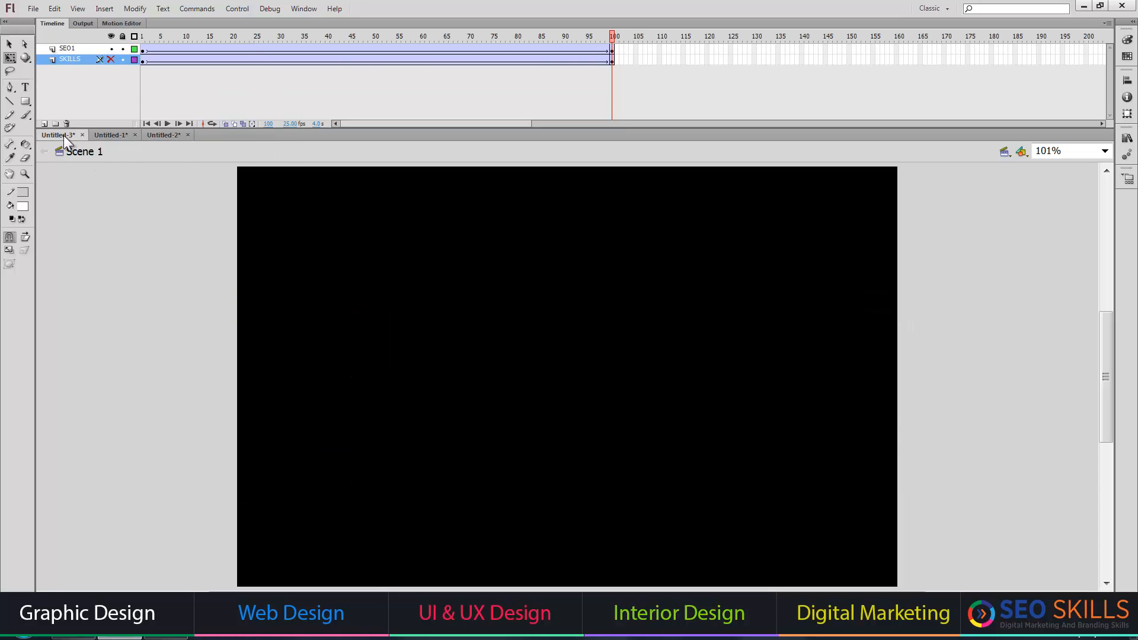
key("ctrl+Return")
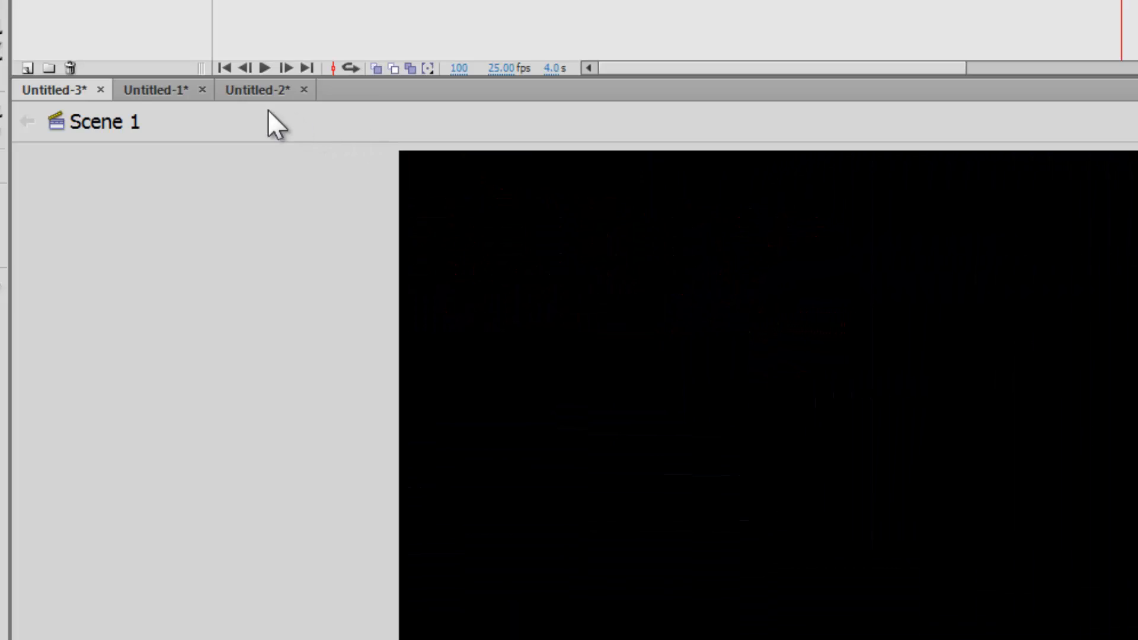
left_click(116, 57)
key("ctrl+Return")
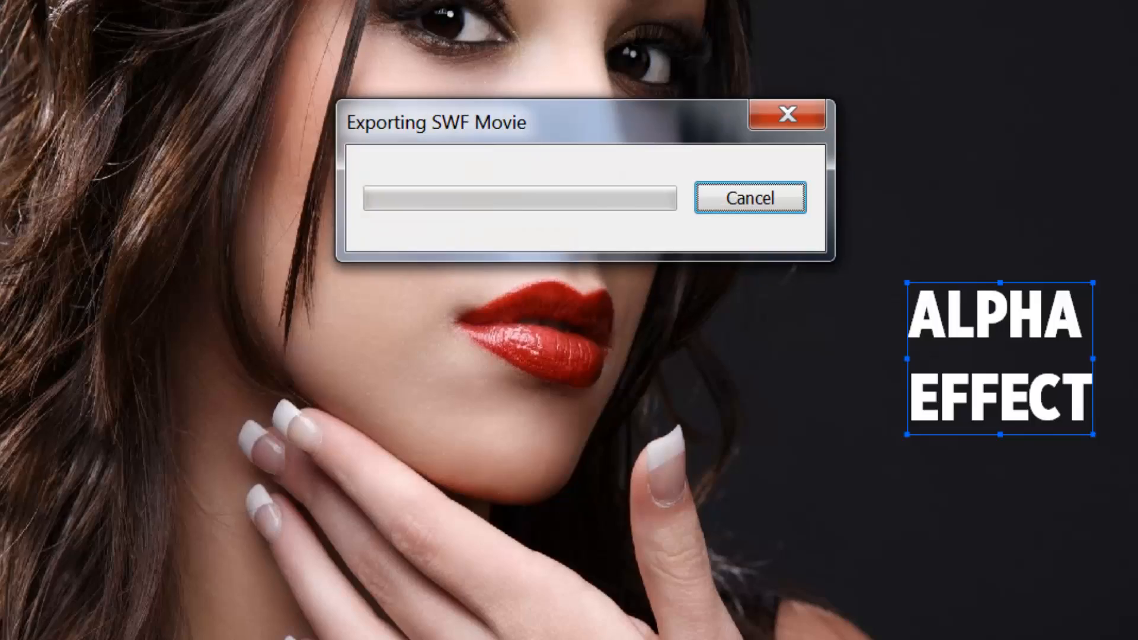